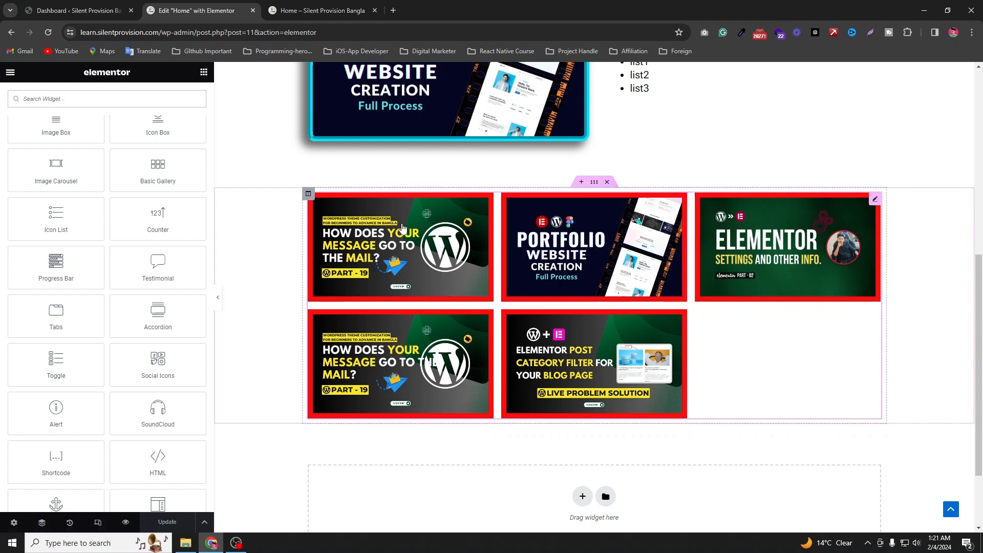
Step: Delete the Basic Gallery below the portfolio section and put an Icon List widget in its place
right_click(876, 202)
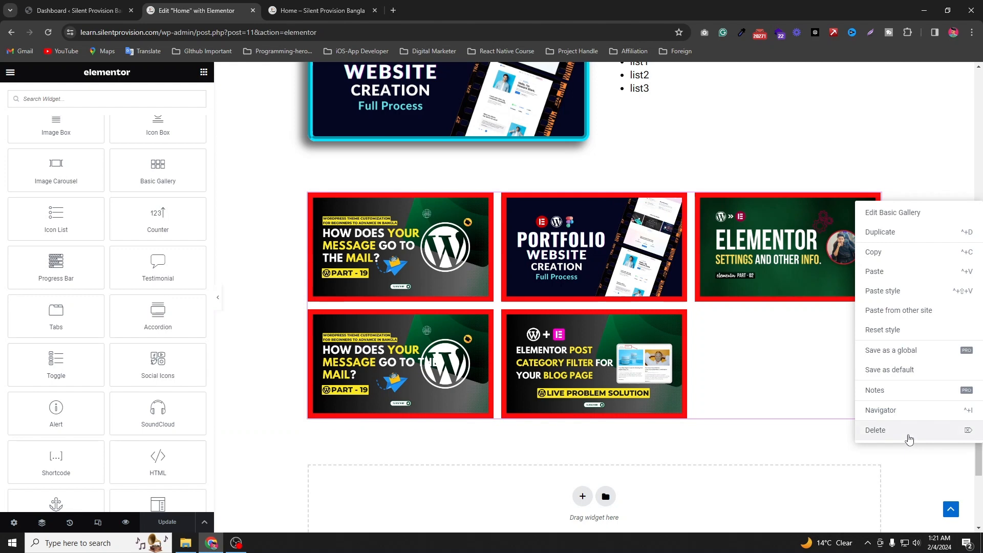
left_click(908, 438)
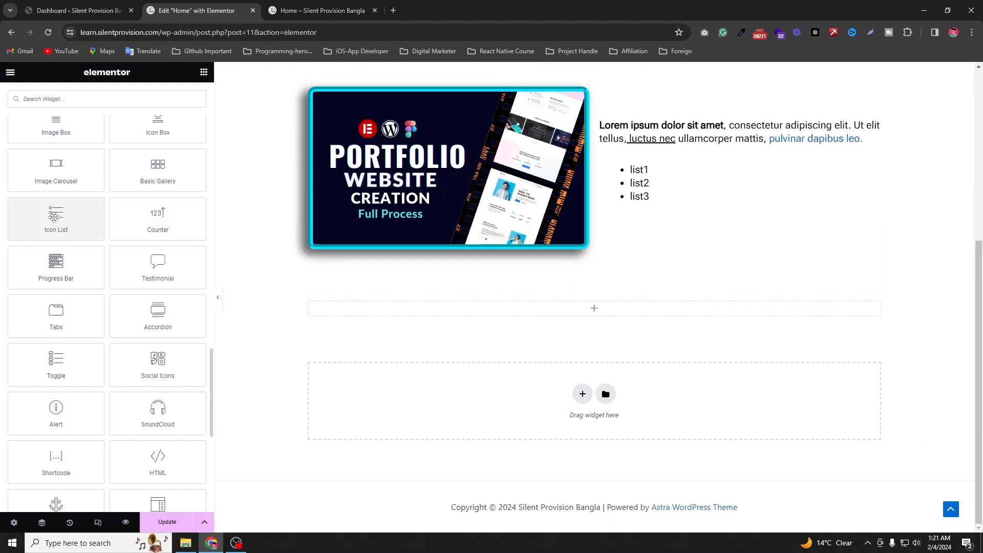
left_click_drag(56, 217, 435, 306)
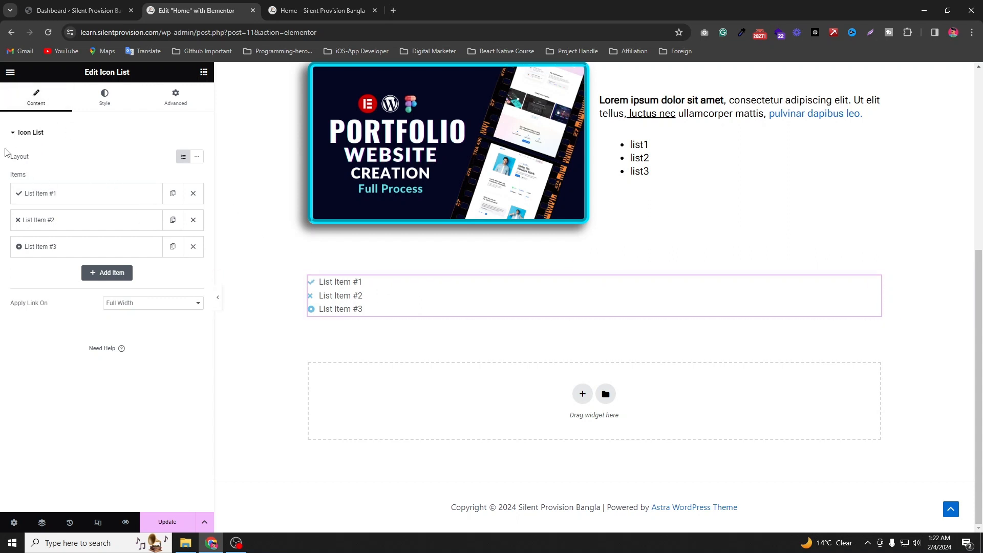
Step: Try the inline layout on the icon list and return it to the default layout
left_click(195, 159)
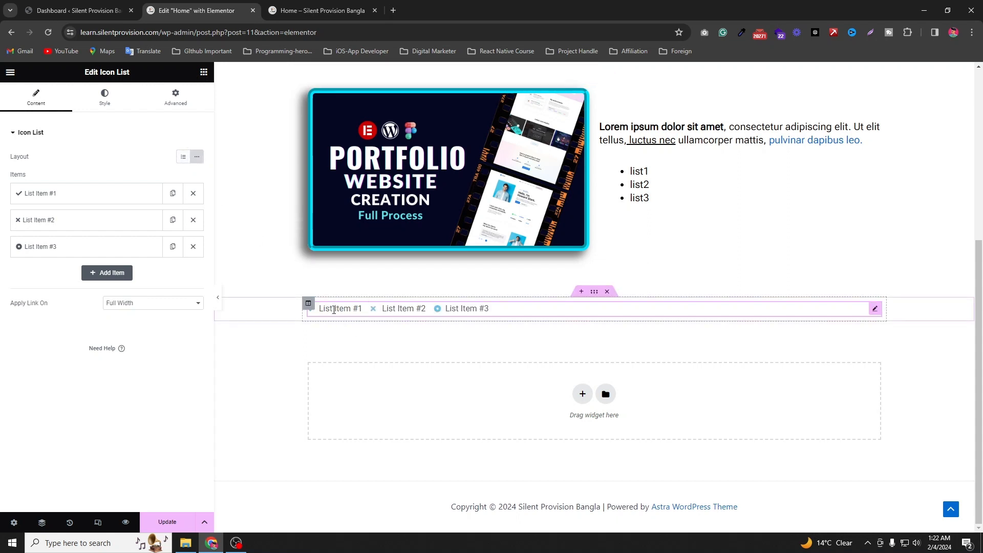
left_click(183, 160)
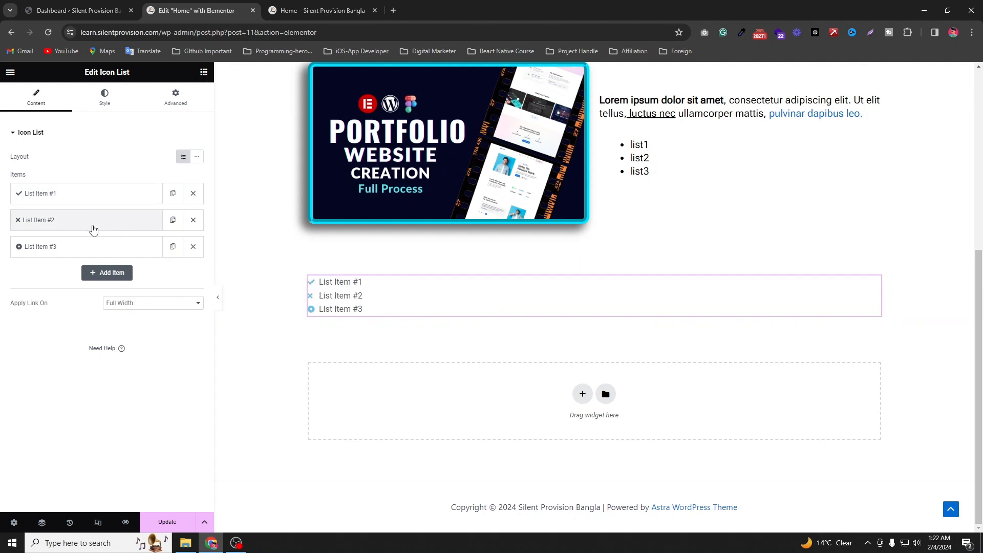
Step: Duplicate List Item #1 and delete the duplicate
left_click(173, 193)
key("ctrl+z")
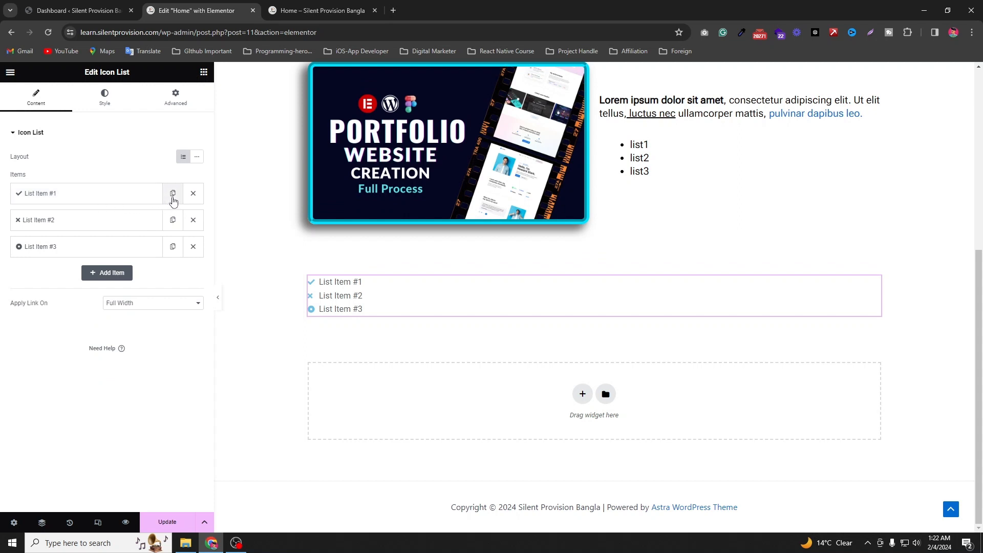
left_click(173, 194)
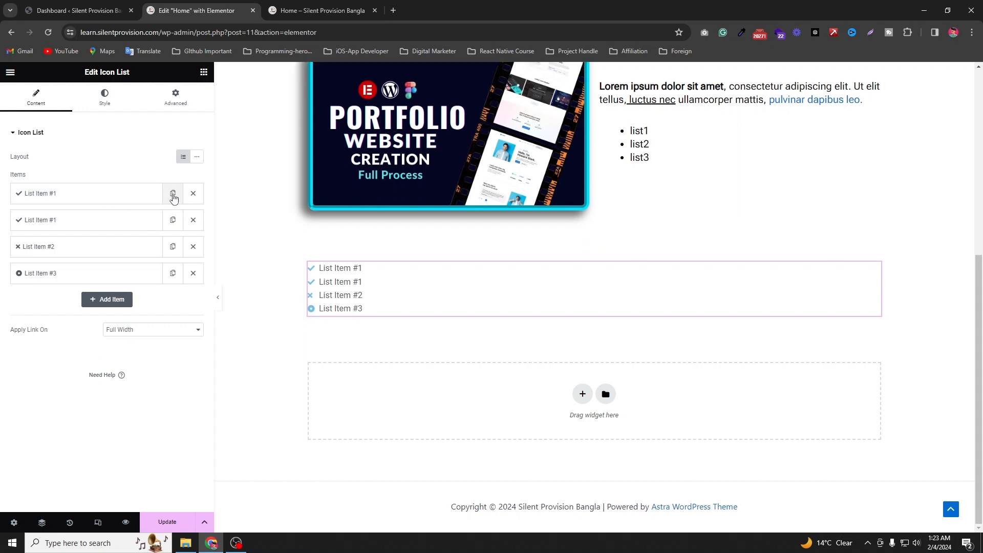
left_click(193, 195)
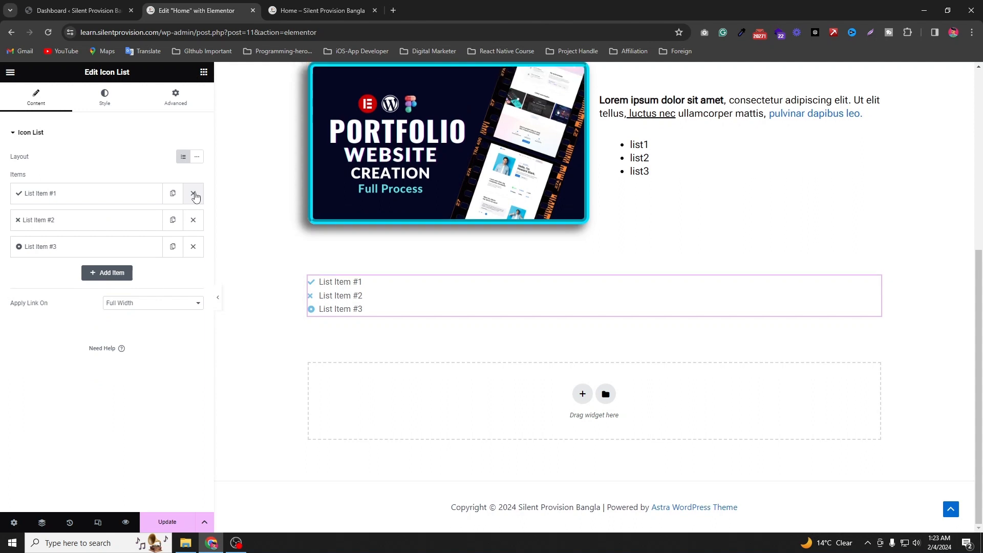
Step: Add several new items to the icon list and delete them again, keeping the three original items
left_click(103, 273)
scroll(113, 295, "down", 1)
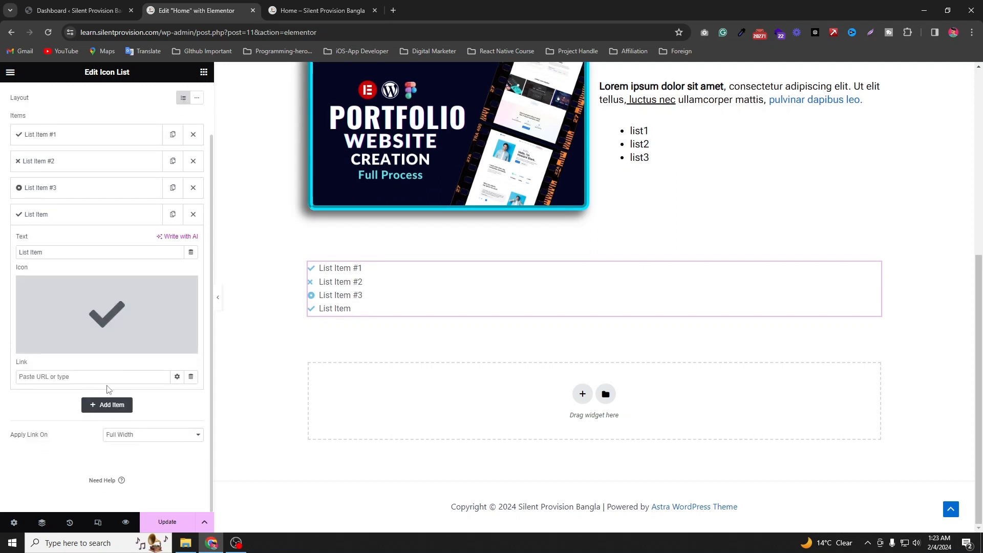
left_click(106, 405)
scroll(115, 402, "down", 1)
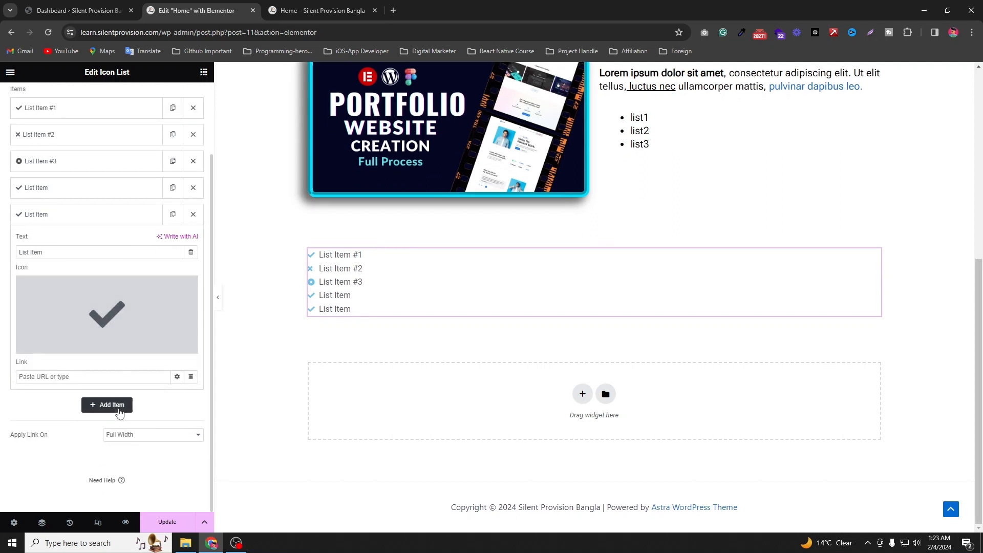
left_click(119, 407)
left_click(193, 215)
left_click(194, 215)
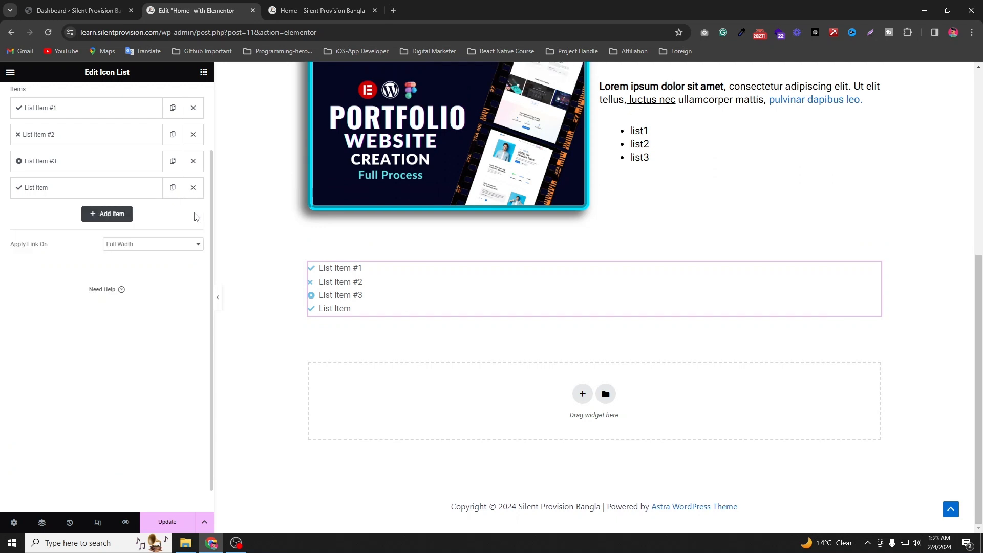
scroll(138, 243, "up", 2)
left_click(193, 275)
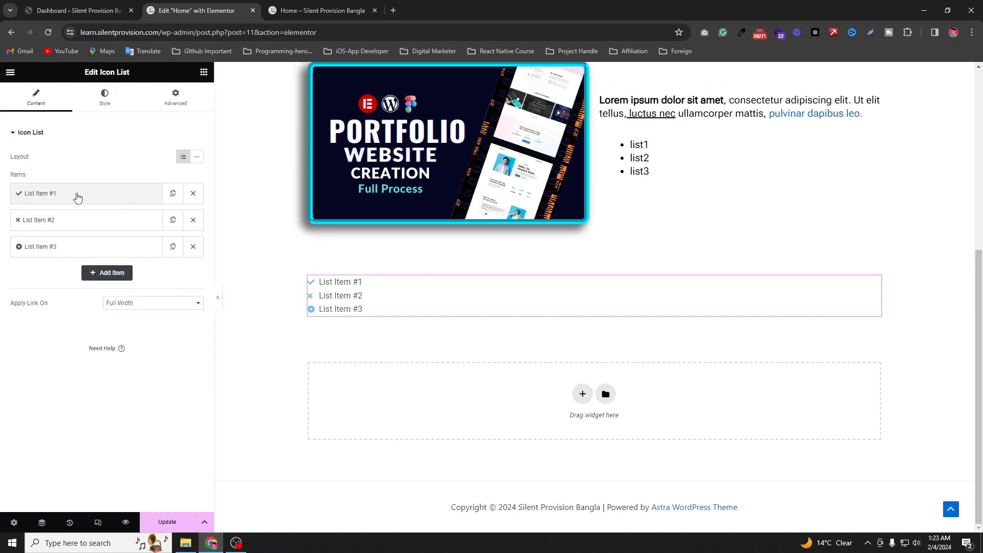
Step: Change the text of List Item #1 to "This is Silent Provision Bangla"
left_click(77, 198)
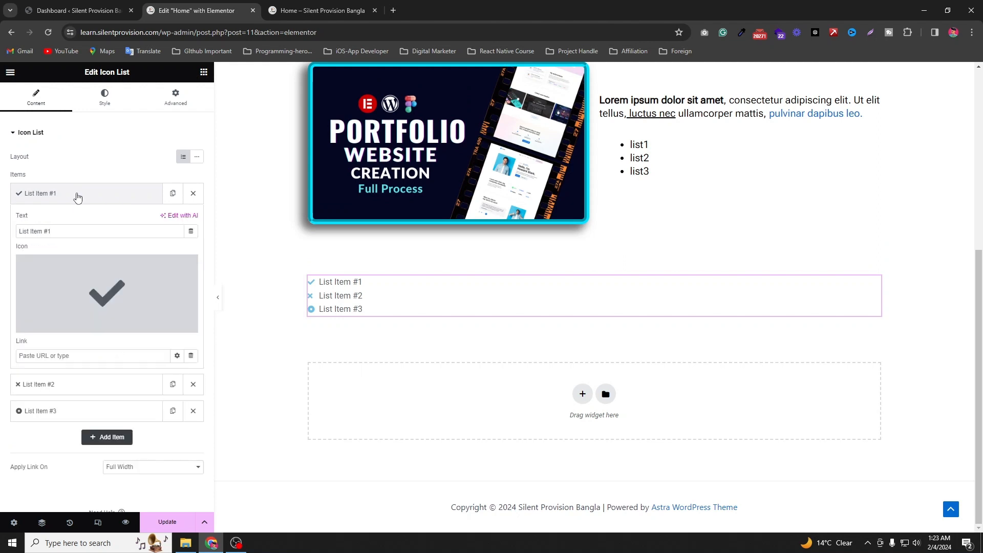
left_click(97, 390)
left_click(75, 412)
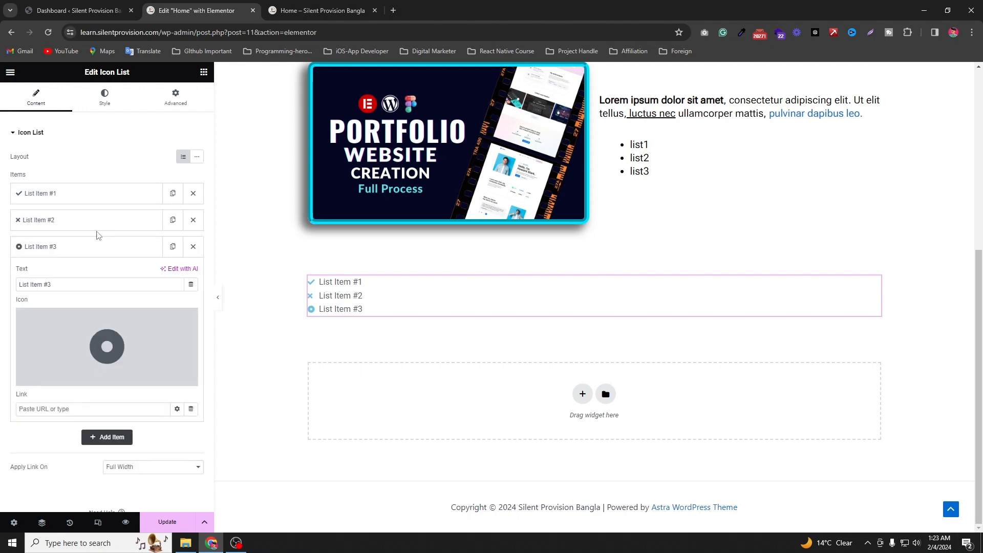
left_click(72, 194)
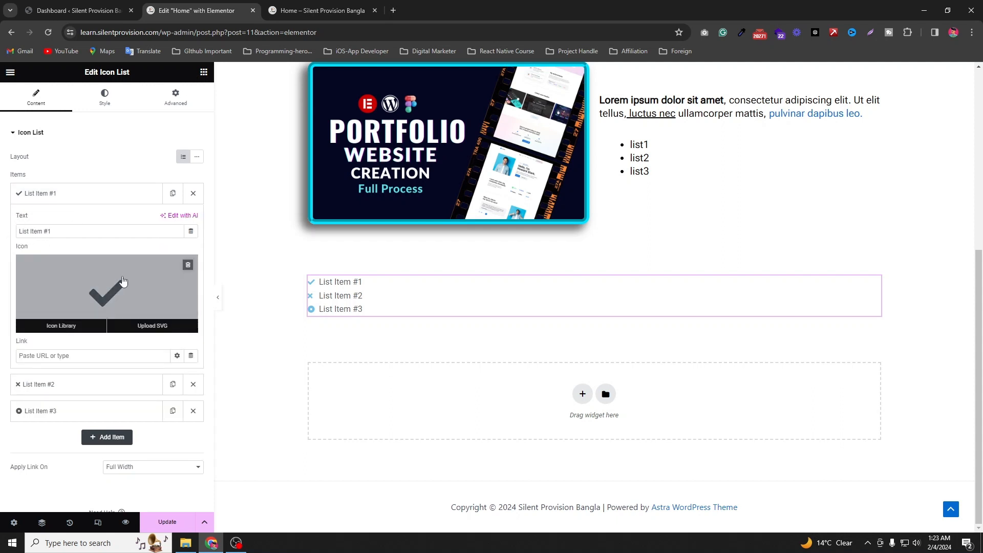
left_click(54, 231)
left_click_drag(54, 231, 3, 230)
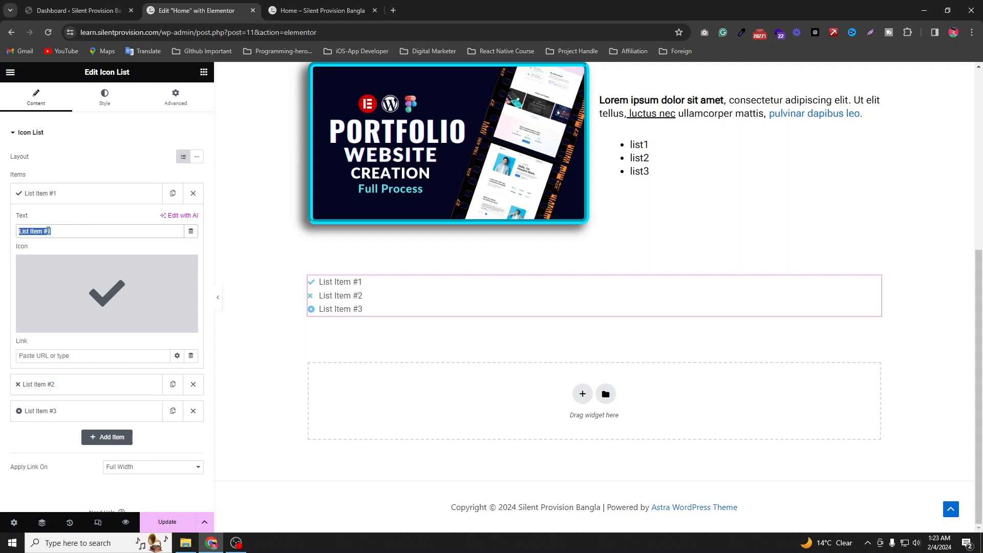
left_click(67, 227)
left_click_drag(69, 229, 10, 230)
type("This is Si")
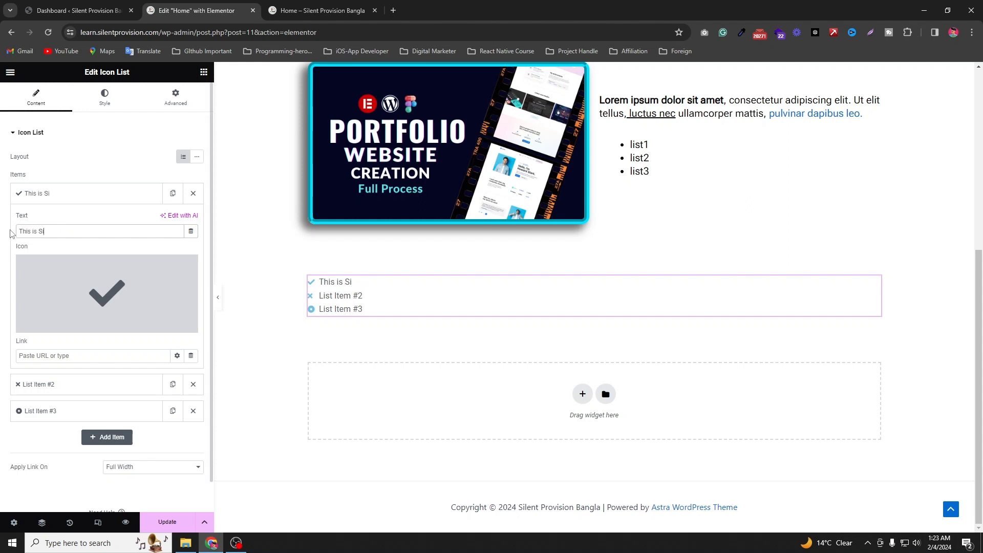
type("lent Provision Bangla")
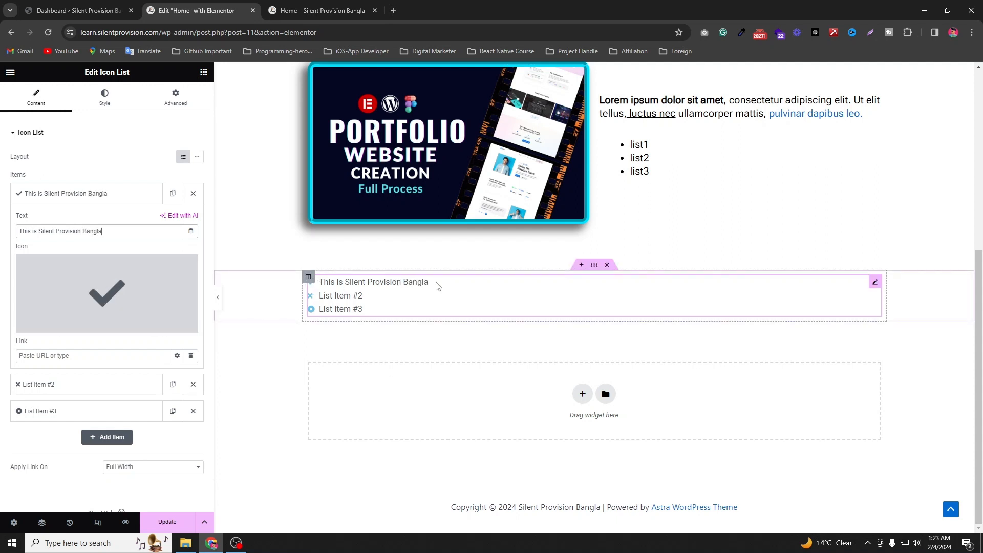
Step: Replace the first list item's icon with the circled check mark from the icon library
mouse_move(81, 303)
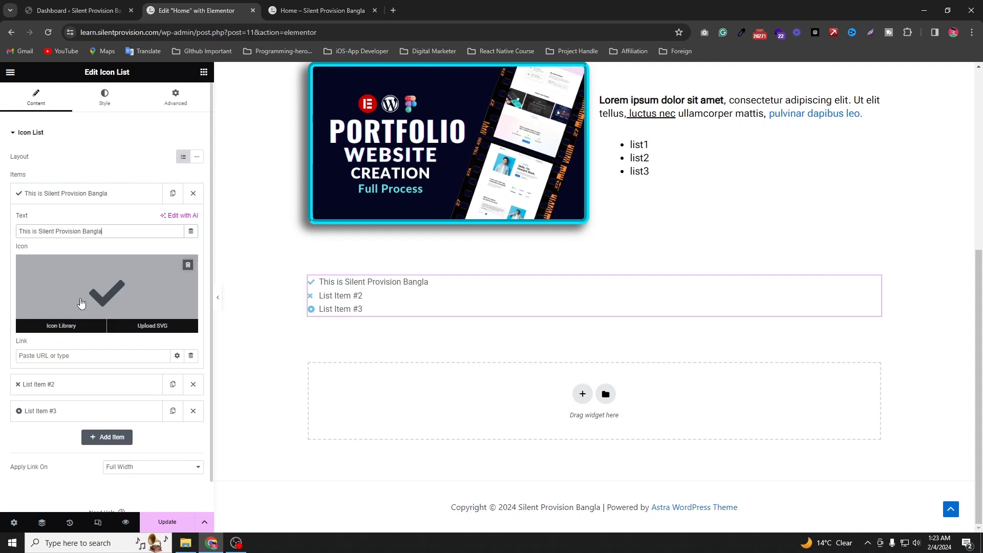
left_click(68, 323)
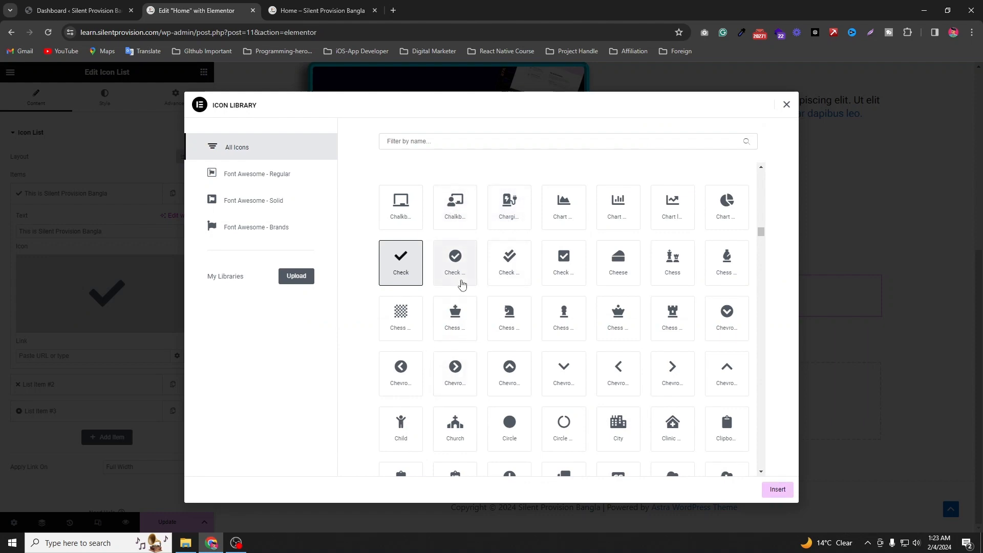
left_click(461, 282)
left_click(778, 489)
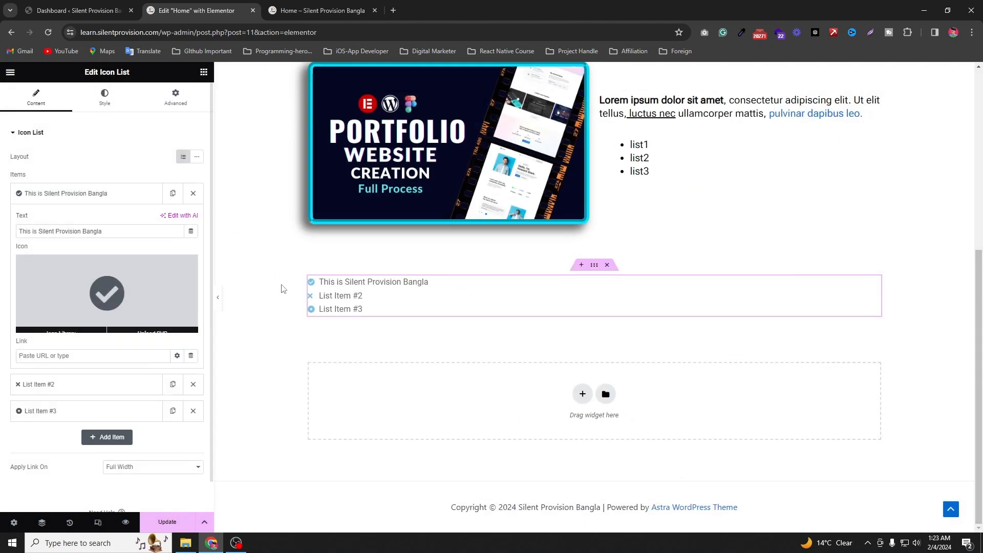
Step: Enable "Open in new window" in the first list item's link options and collapse the options
mouse_move(36, 304)
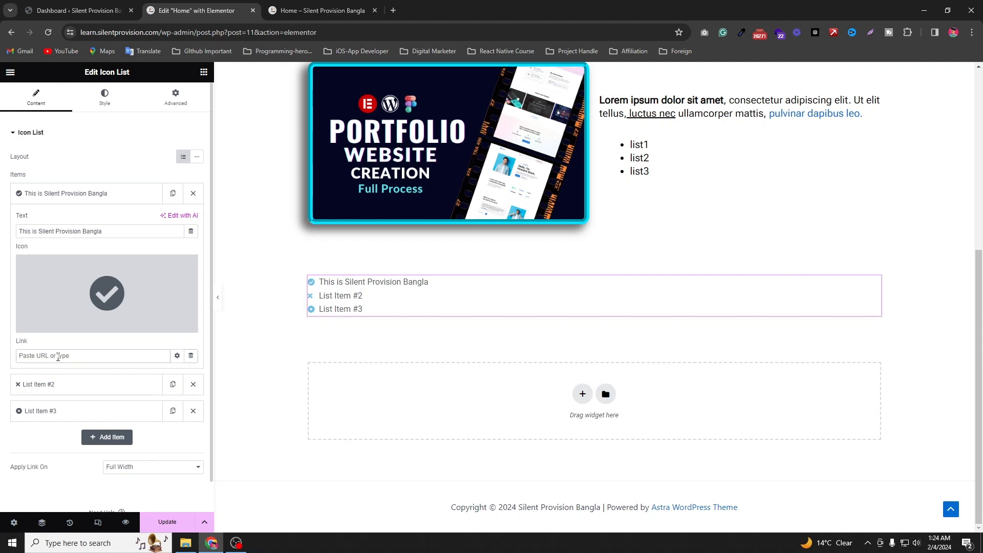
left_click(179, 358)
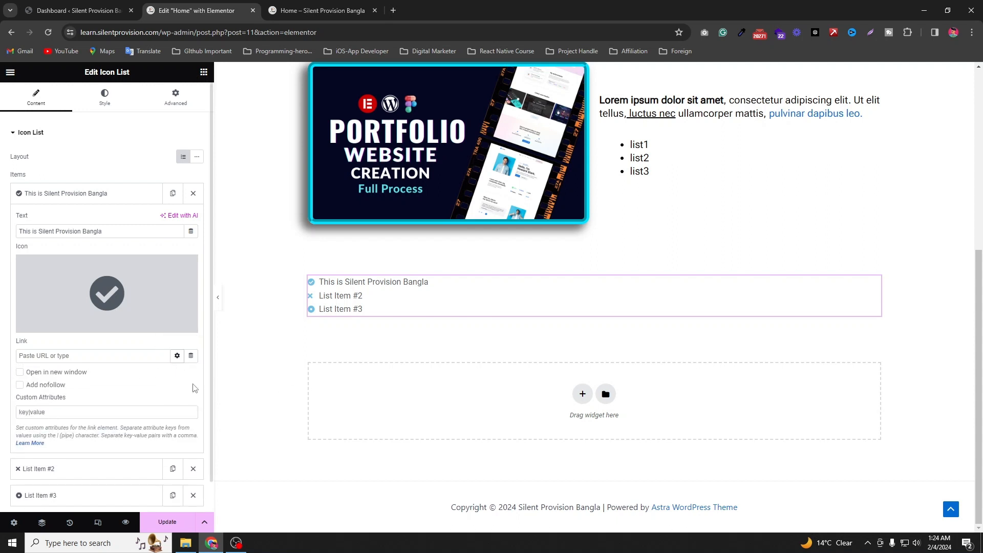
left_click(178, 357)
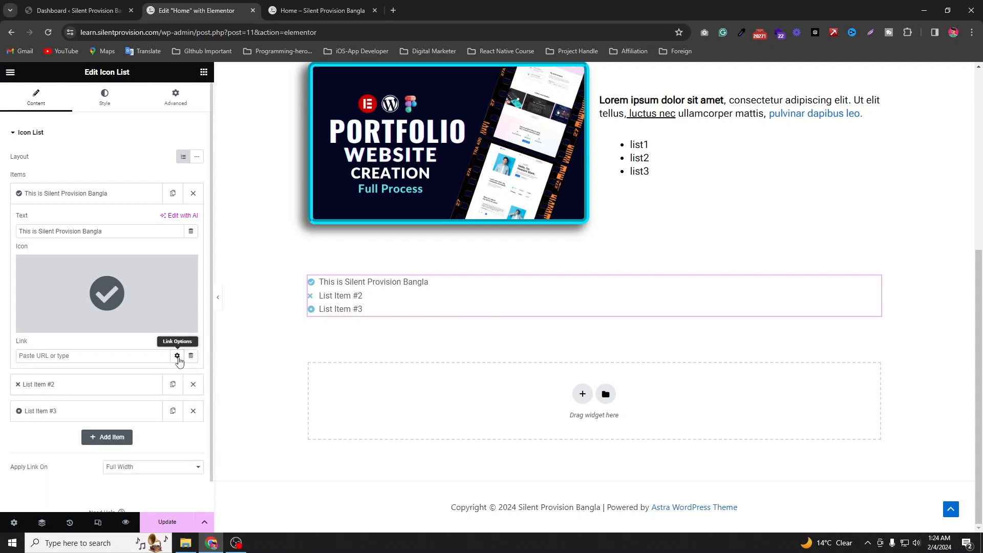
left_click(178, 357)
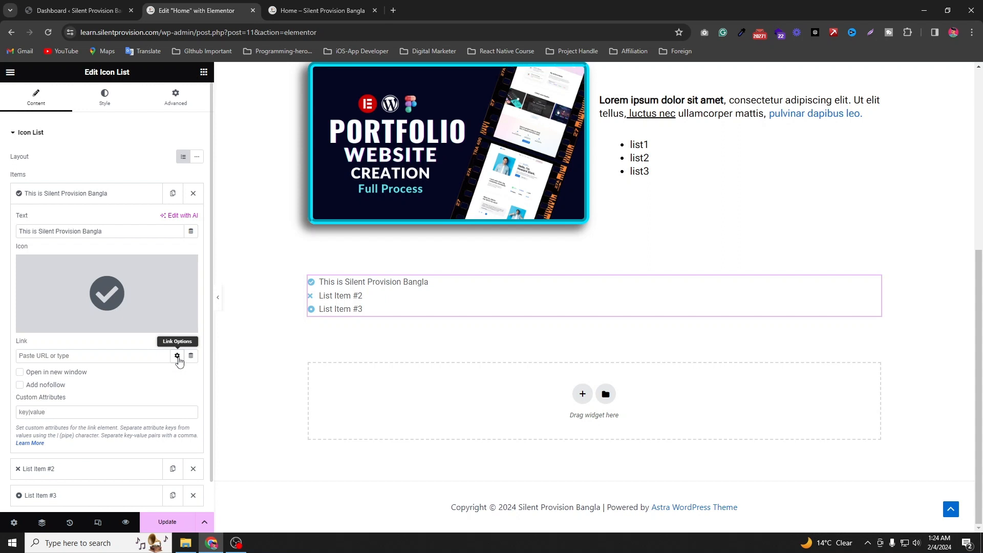
left_click(70, 374)
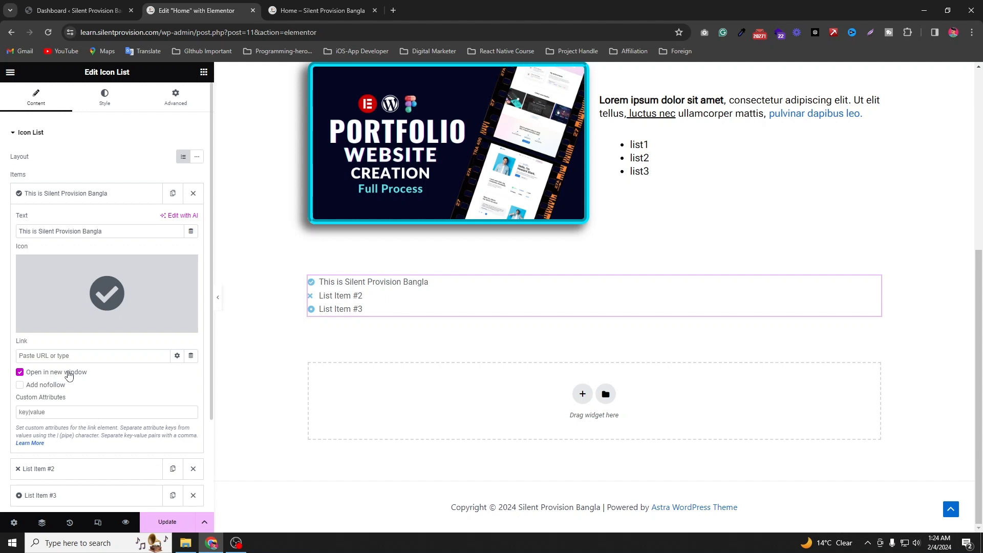
double_click(72, 375)
left_click(177, 357)
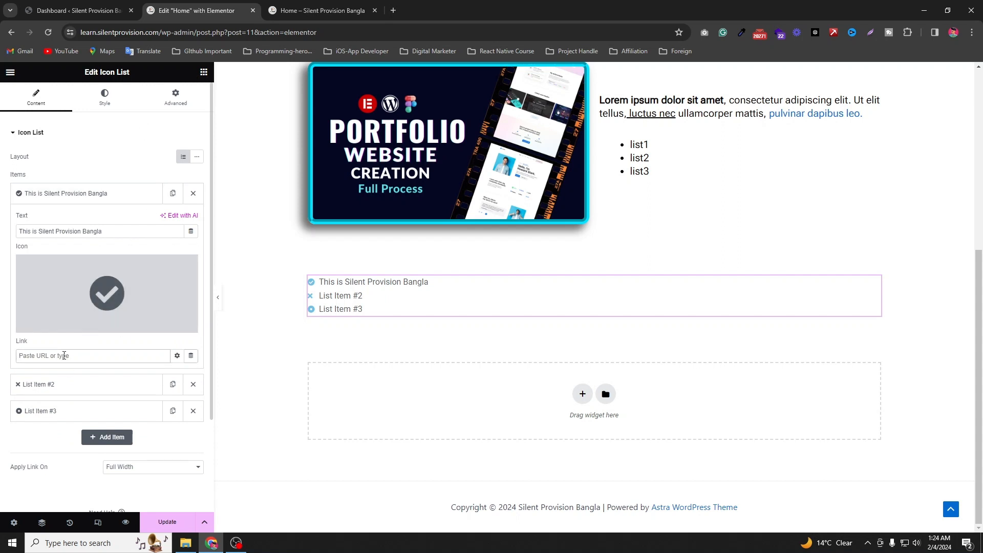
Step: Change the text of List Item #2 to "THis is" followed by the person's name
left_click(73, 394)
left_click_drag(51, 257, 2, 267)
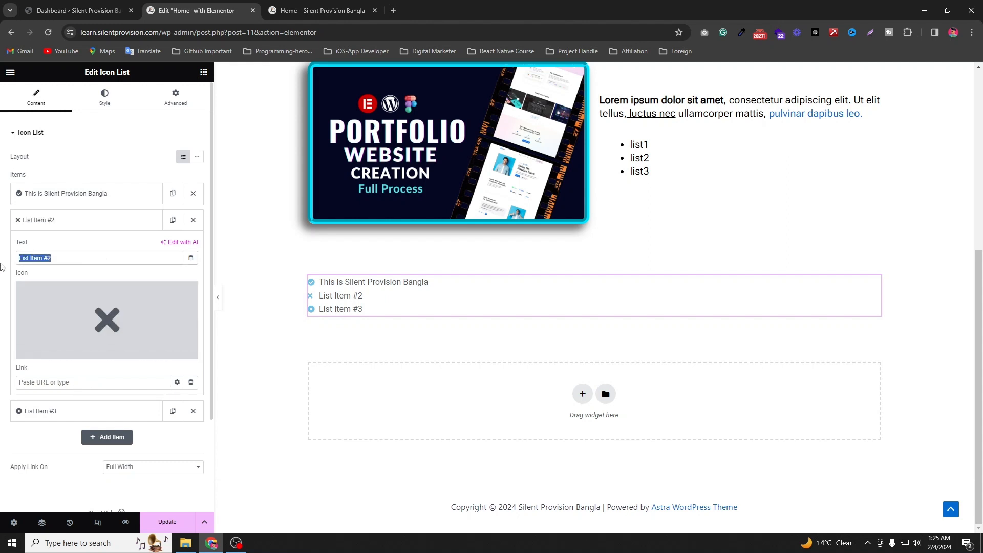
type("THis is")
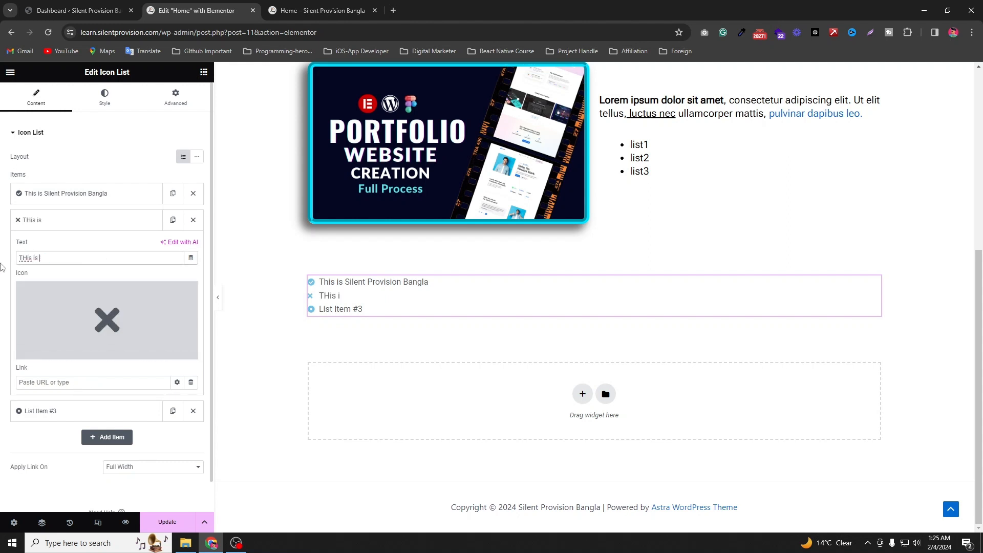
type(" sojib")
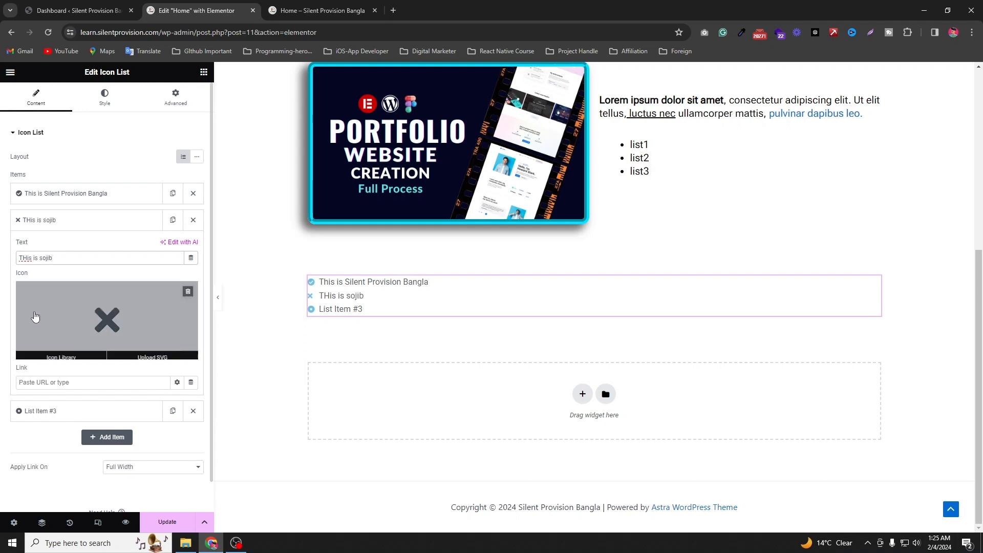
Step: Replace the second list item's cross icon with the outlined toggle icon directly below the thumbtack in the icon library
left_click(61, 351)
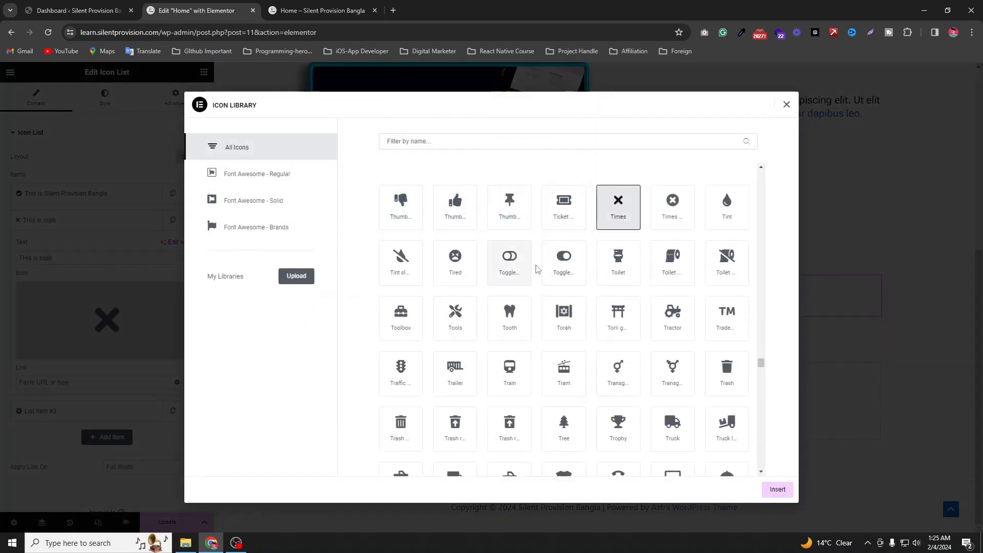
left_click(507, 263)
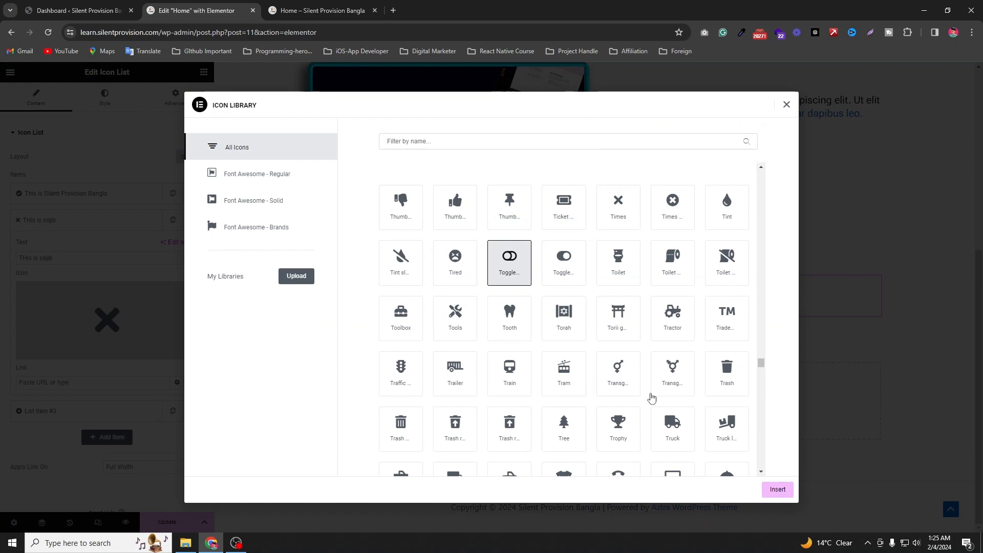
left_click(770, 491)
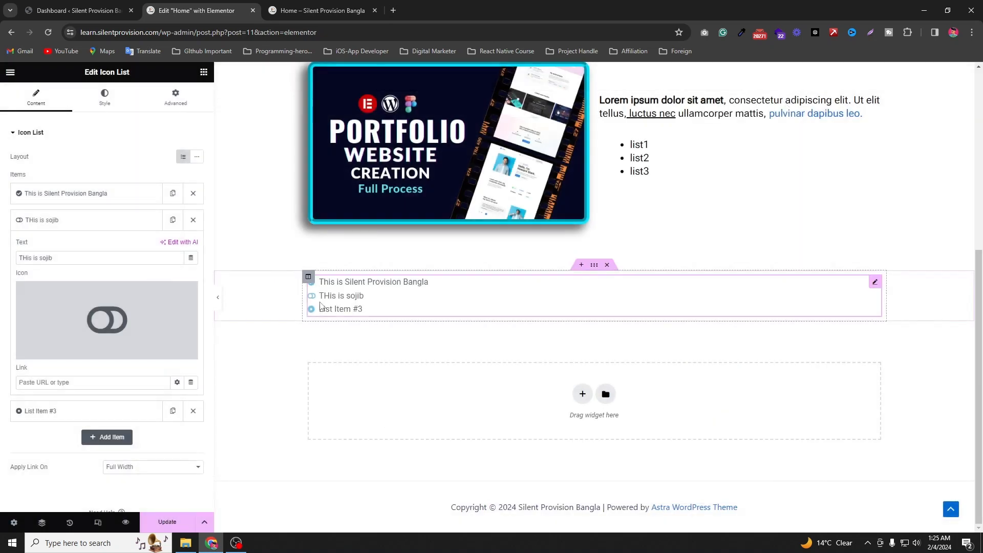
Step: Set the link of List Item #3 to "#" and keep Full Width as the list's Apply Link On option
mouse_move(100, 324)
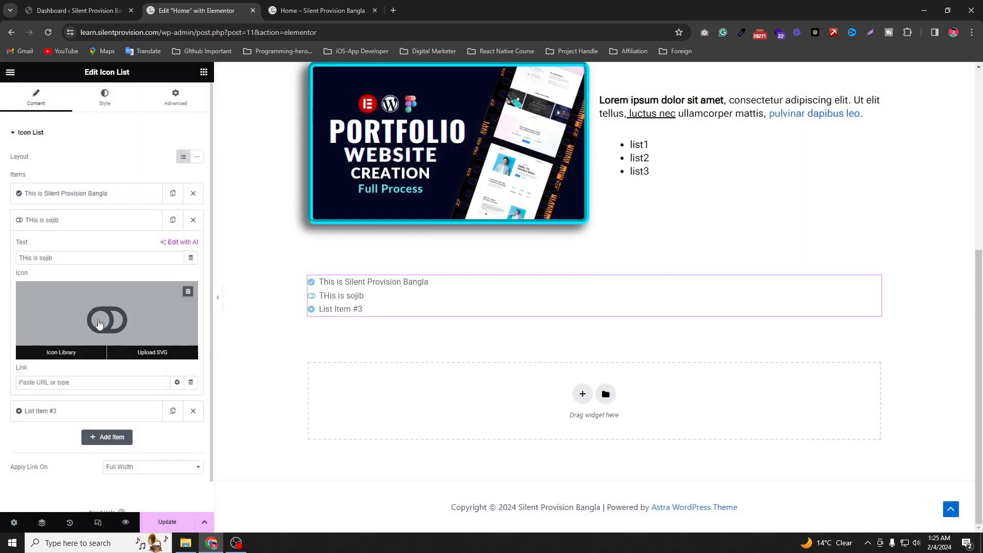
left_click(63, 410)
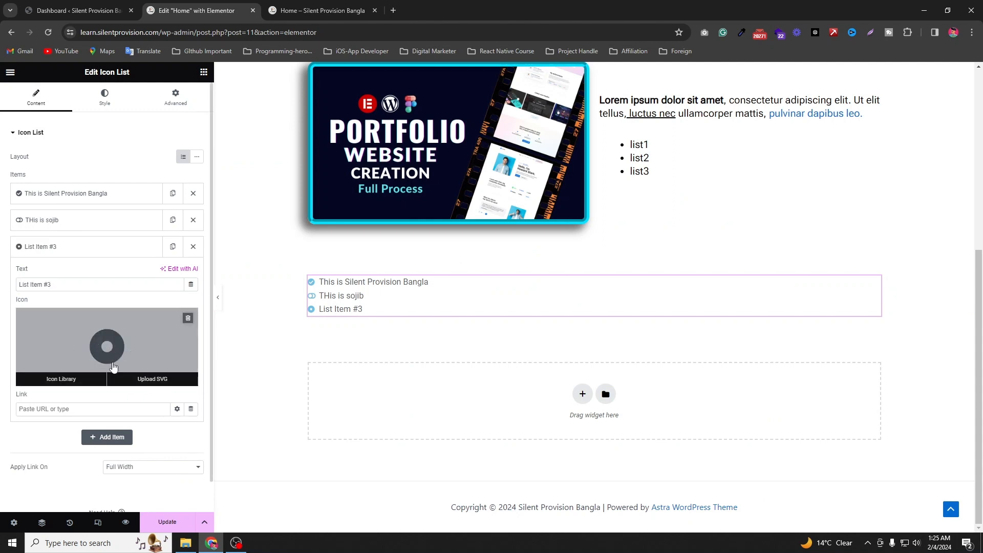
left_click(61, 283)
triple_click(52, 284)
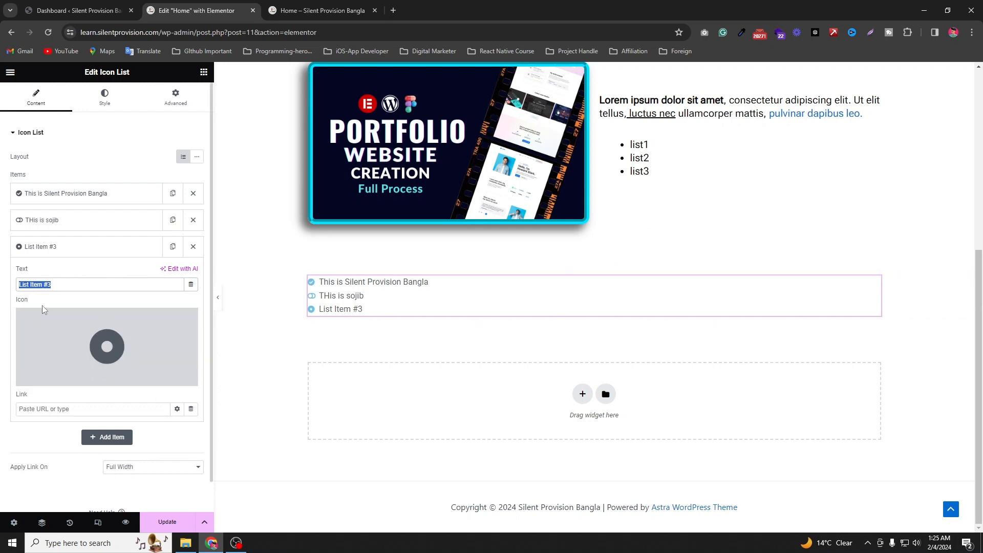
left_click(75, 407)
type("#")
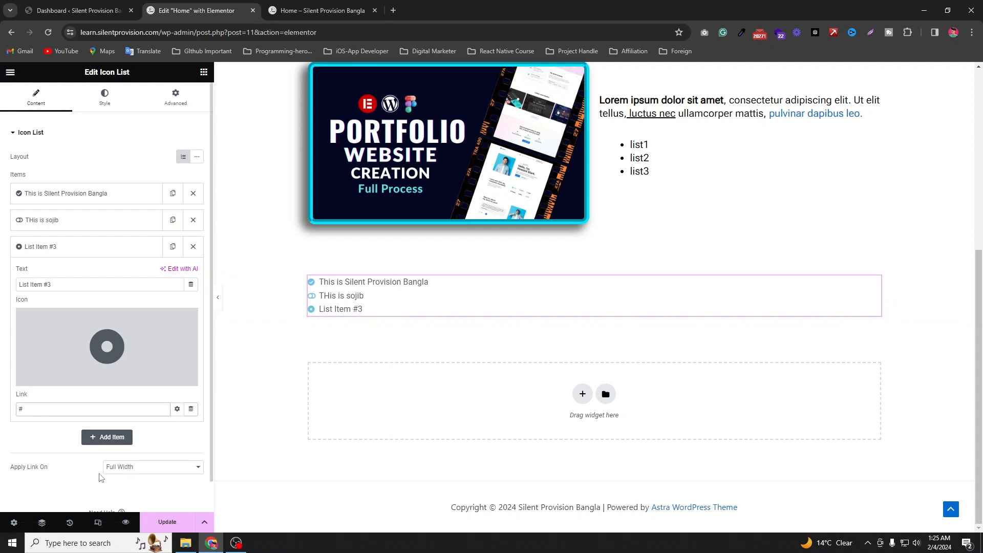
left_click(151, 467)
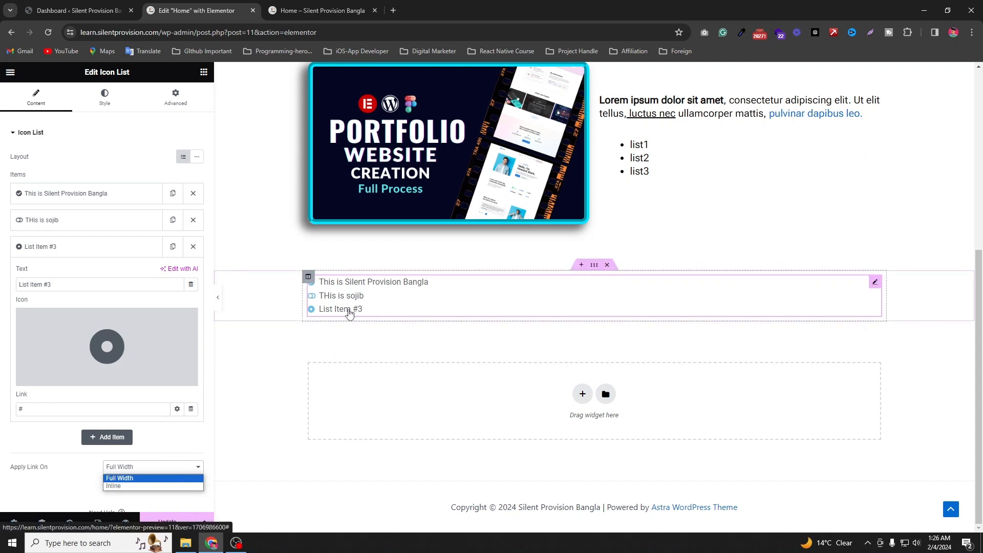
left_click(141, 481)
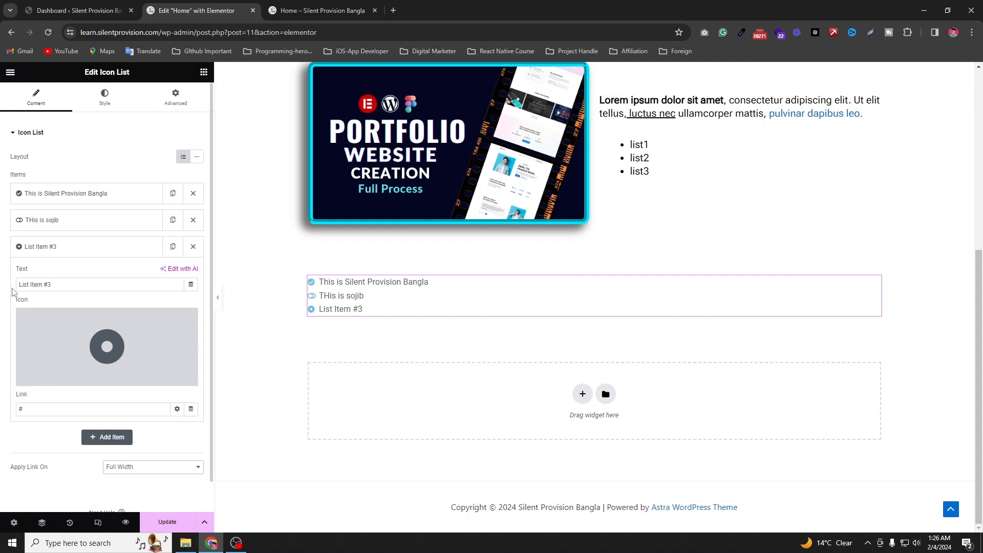
Step: Set the space between the list items to 10 px, try the center and right alignments, and align the list left
left_click(106, 103)
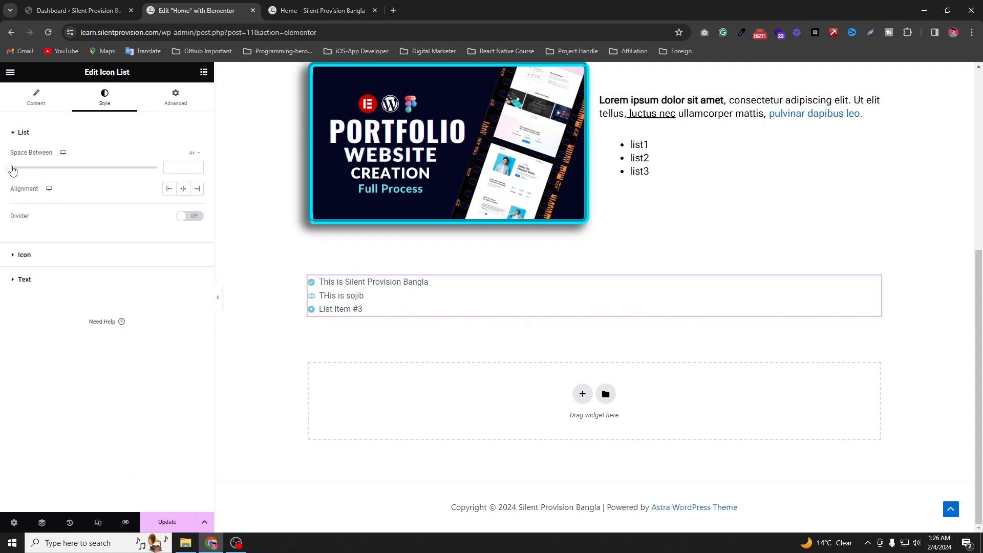
left_click_drag(13, 169, 42, 169)
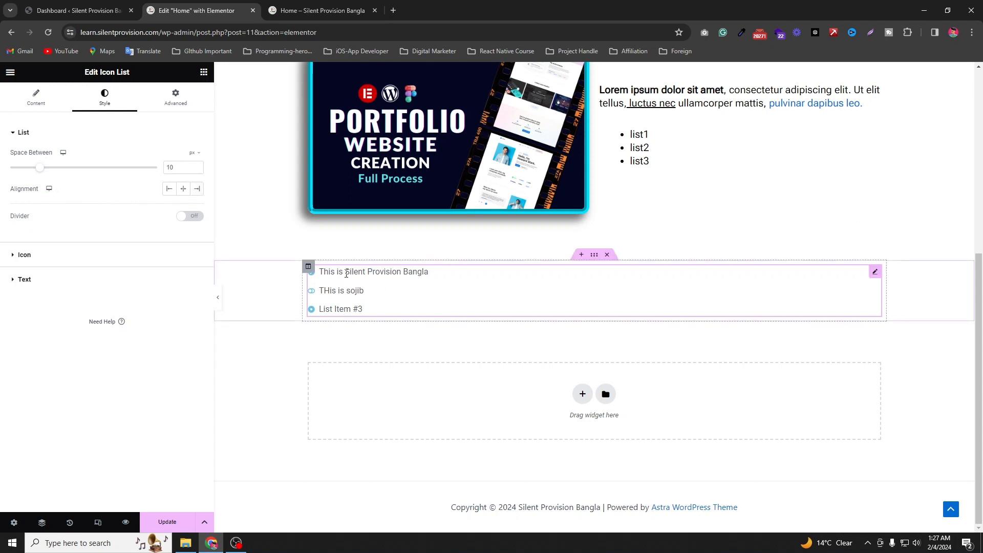
left_click(183, 190)
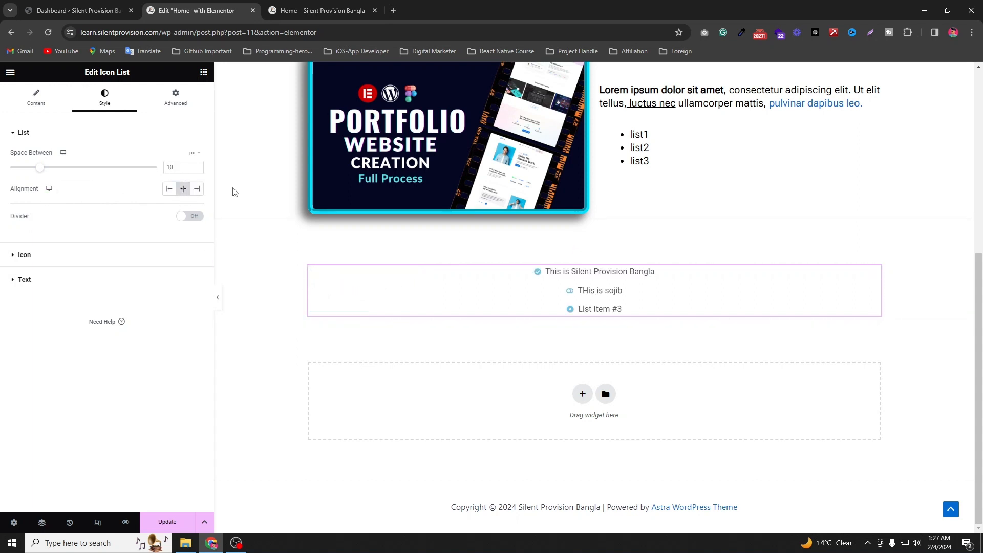
left_click(197, 190)
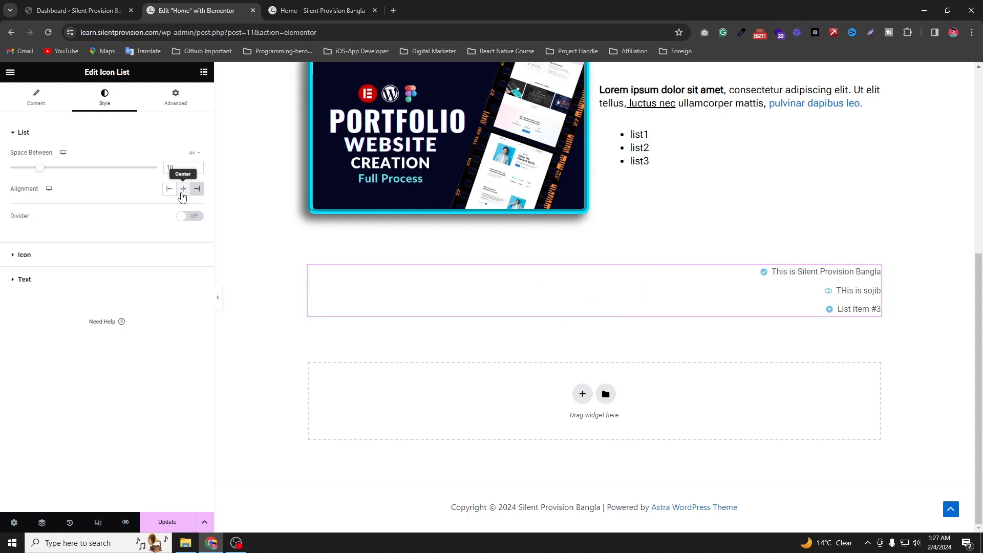
left_click(183, 189)
left_click(164, 191)
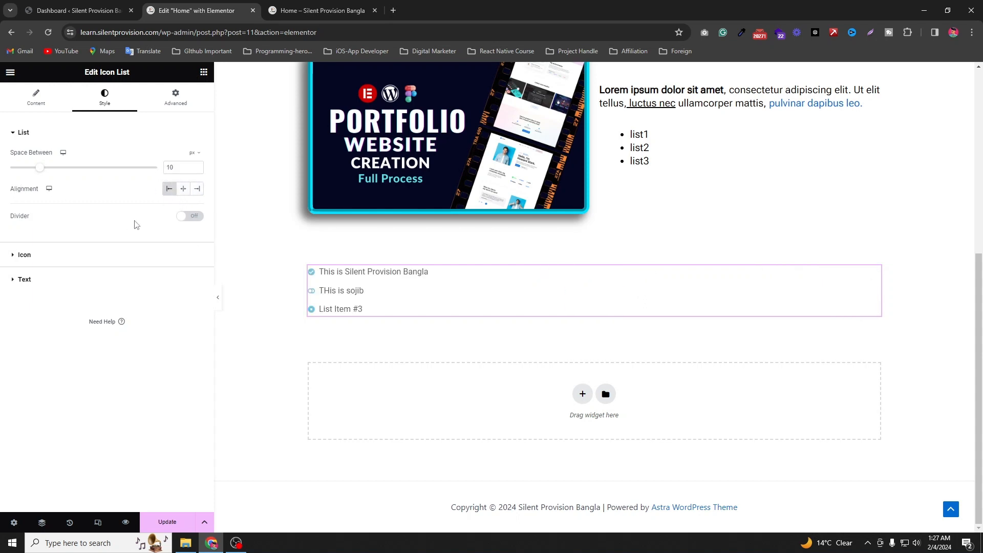
Step: Enable the divider between the list items and keep its style set to Solid after looking through the style options
left_click(194, 219)
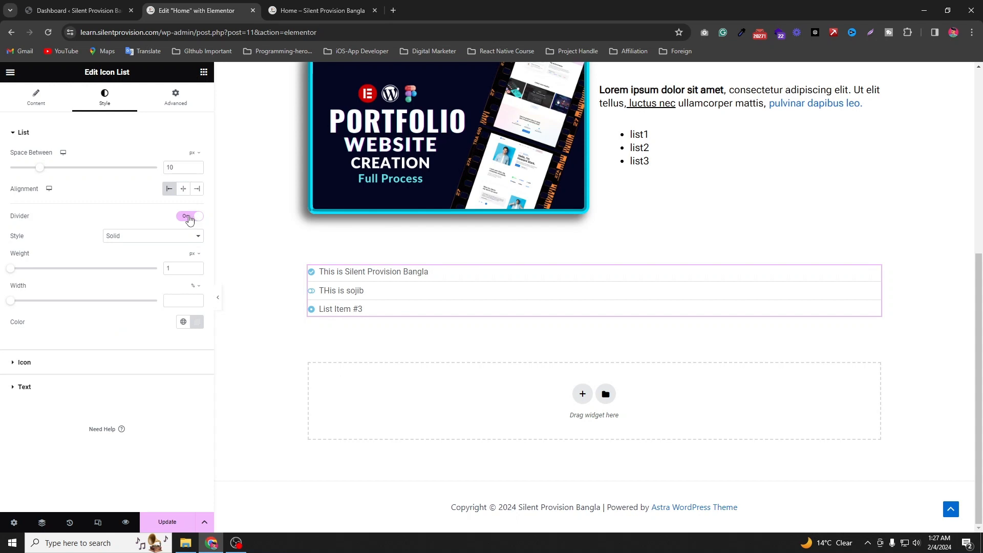
left_click(149, 237)
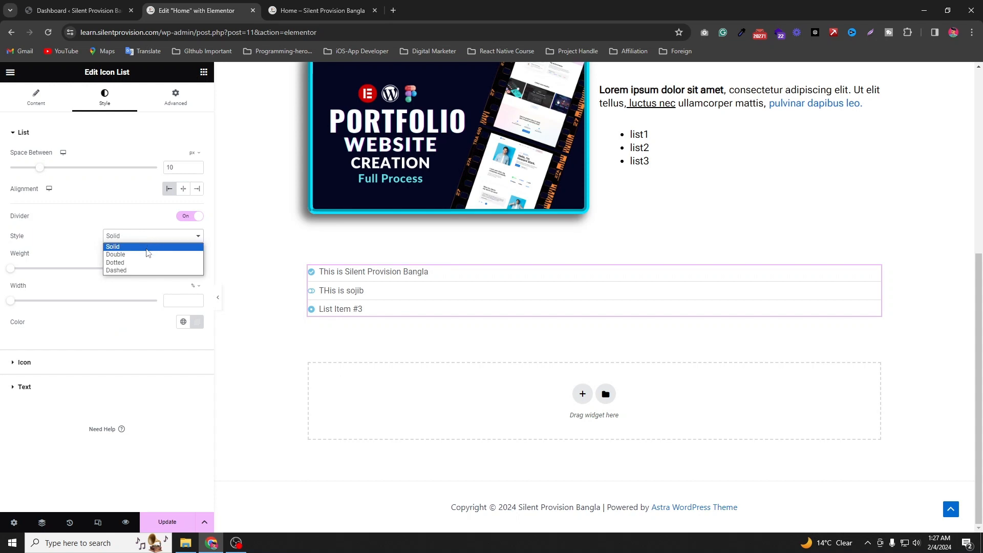
left_click(149, 255)
left_click(142, 239)
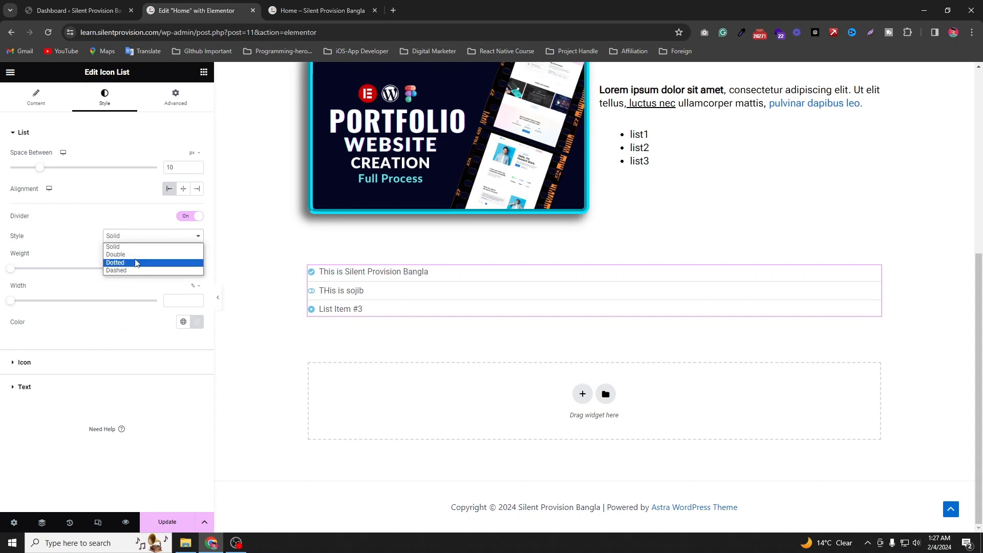
left_click(136, 263)
left_click(148, 239)
left_click(148, 250)
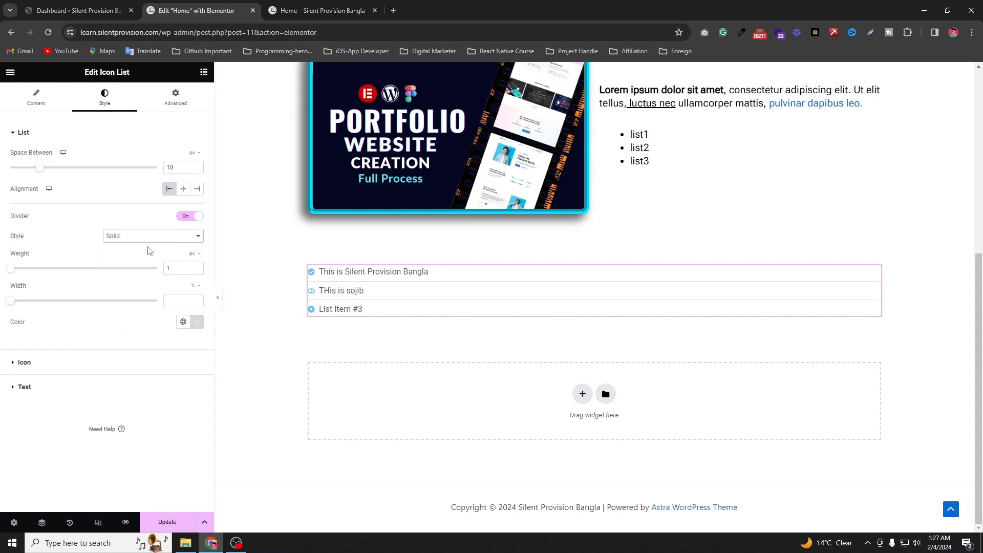
Step: Give the list divider a weight of 8 px, a width of 39% and the pale pink color #FFDDDD
left_click_drag(9, 268, 68, 284)
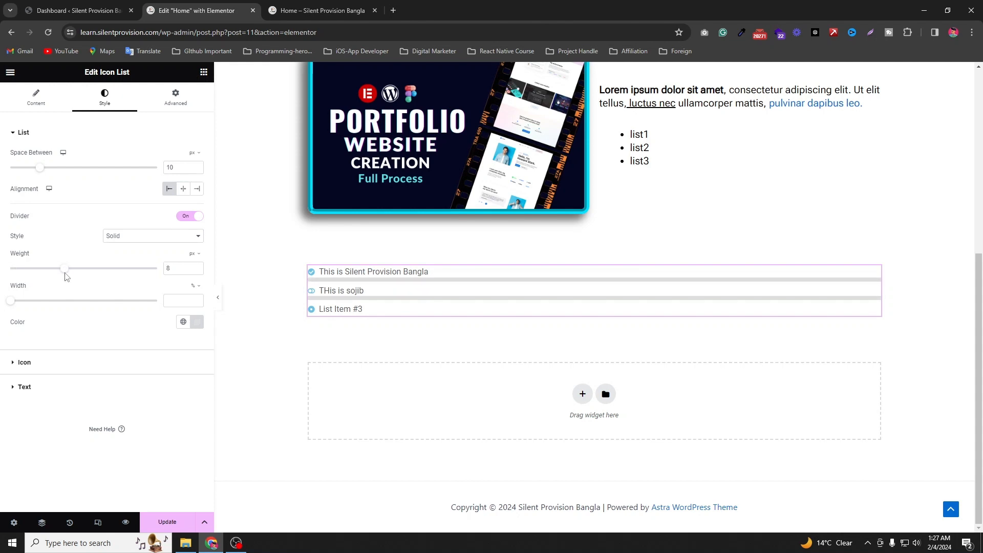
left_click_drag(19, 305, 67, 306)
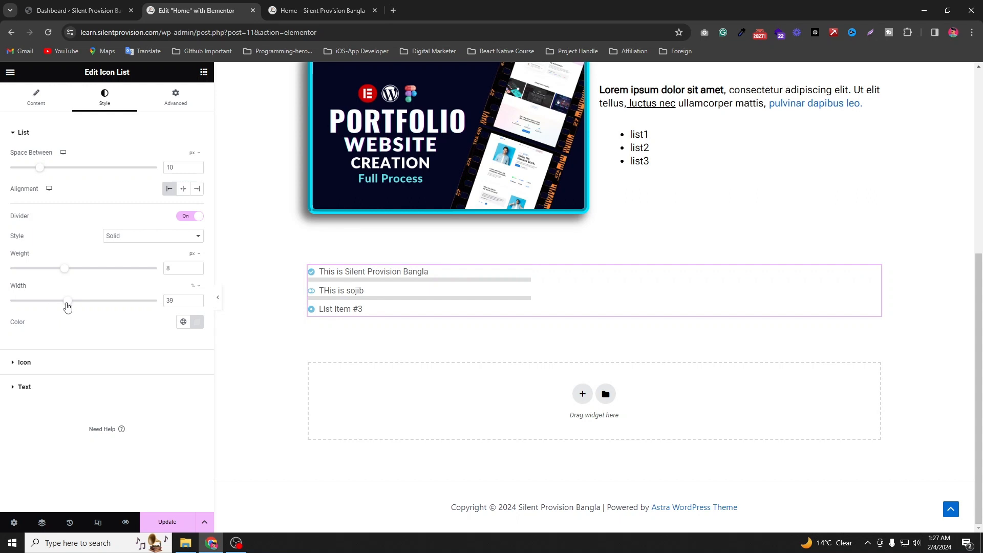
left_click(197, 322)
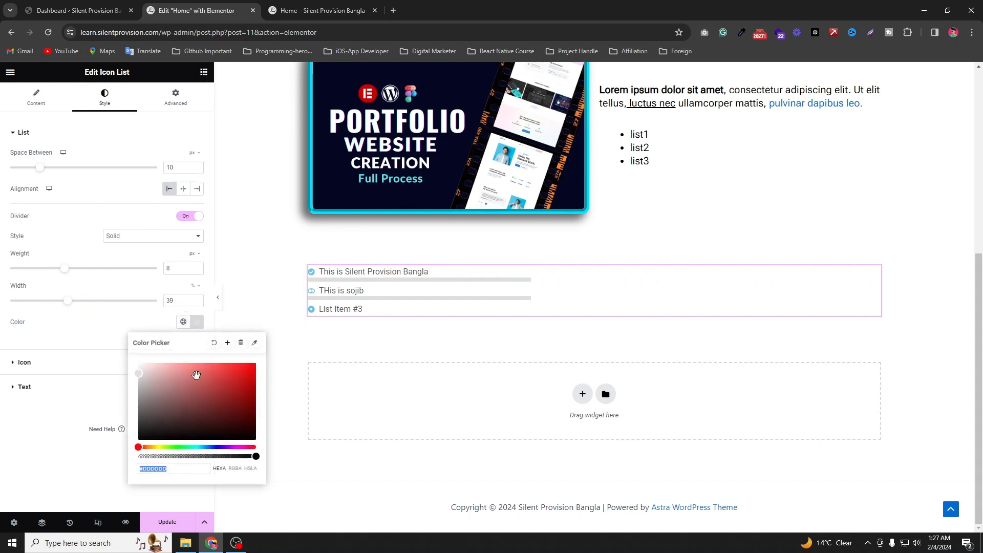
left_click_drag(196, 376, 154, 362)
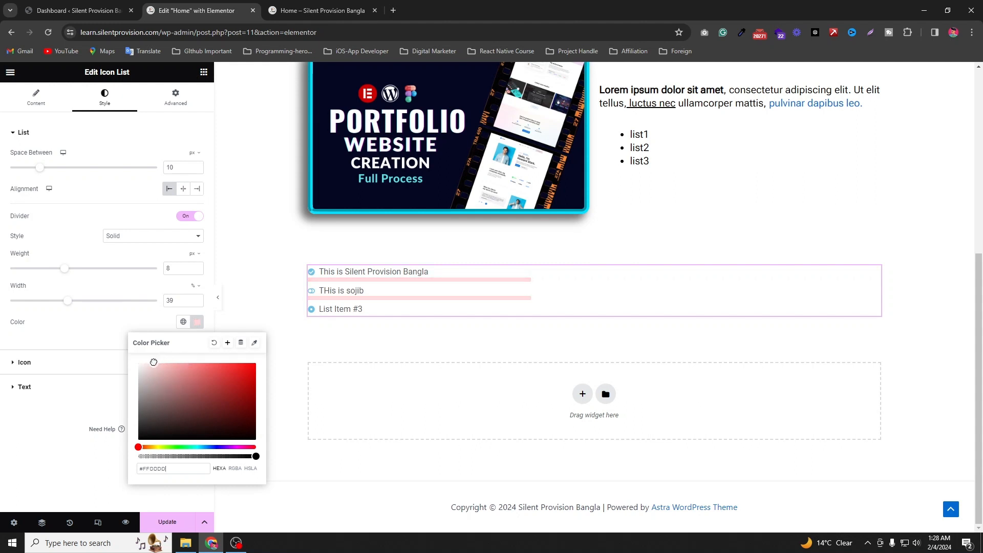
left_click(78, 336)
Step: Set the list icons' size to 41 px and their normal color to bright green #48E002
left_click(44, 362)
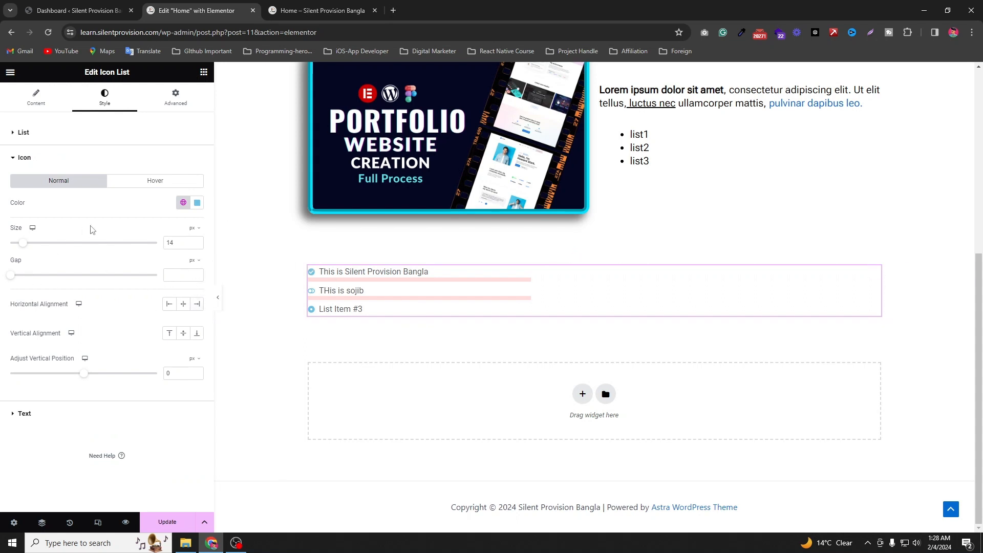
left_click_drag(25, 247, 67, 253)
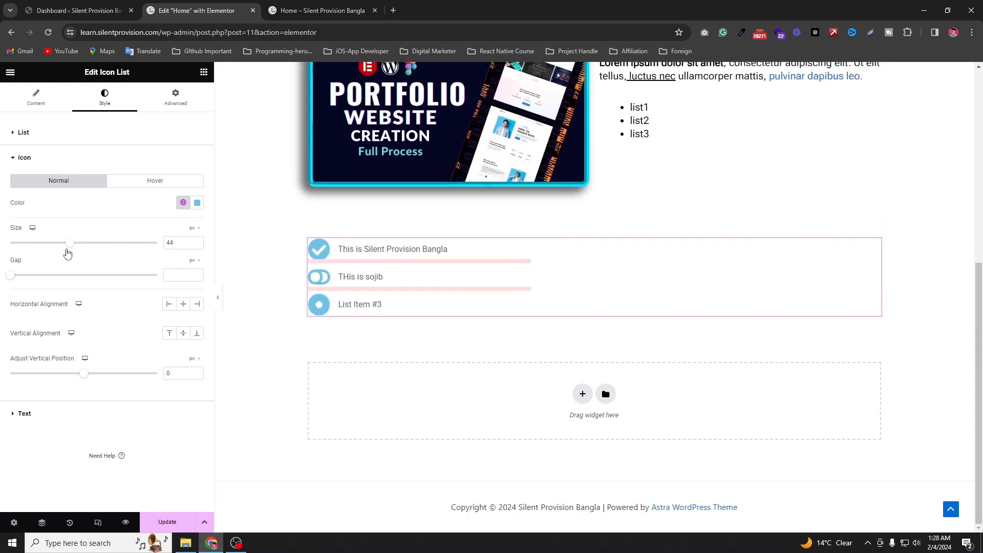
left_click(197, 203)
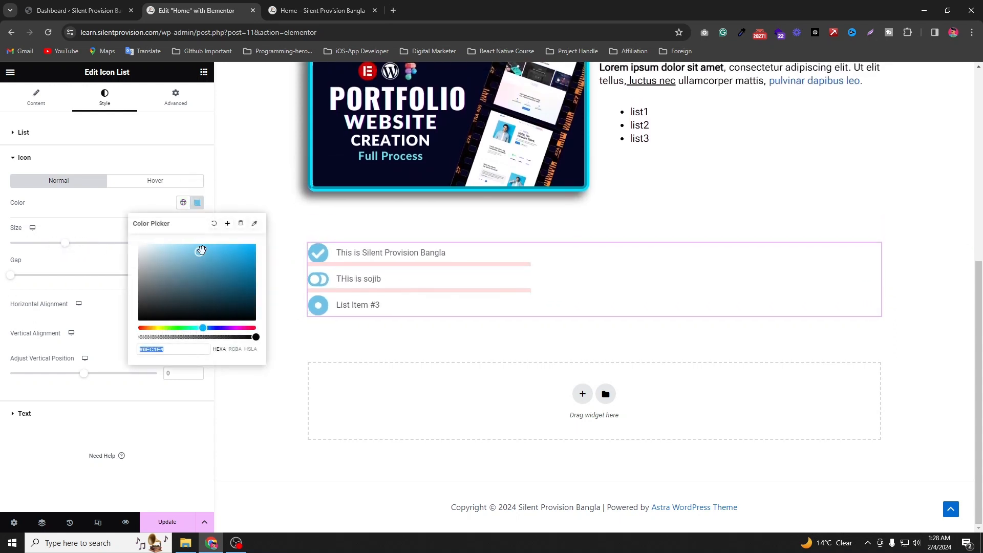
left_click_drag(202, 251, 16, 335)
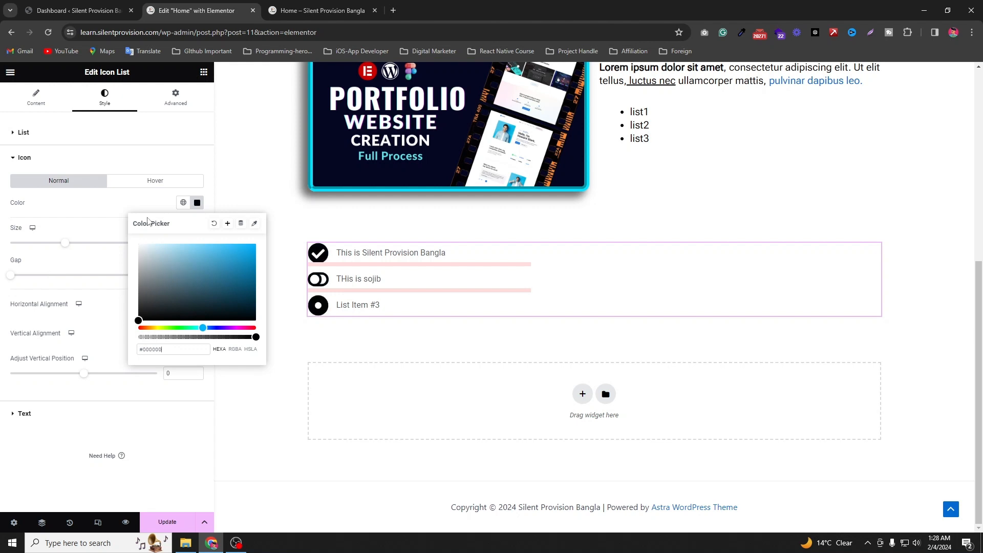
left_click_drag(206, 275, 99, 324)
left_click(209, 278)
left_click(171, 328)
left_click_drag(176, 337, 263, 267)
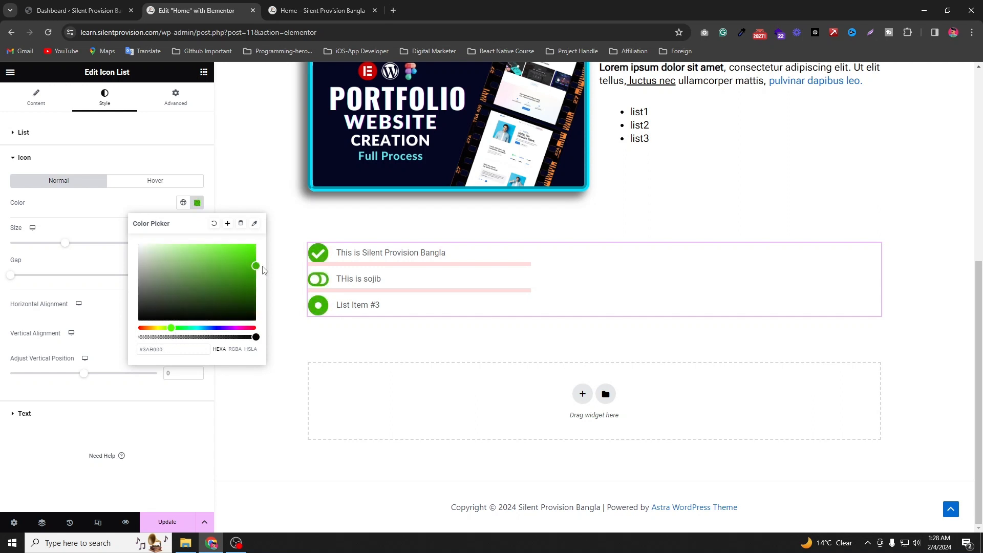
left_click(254, 252)
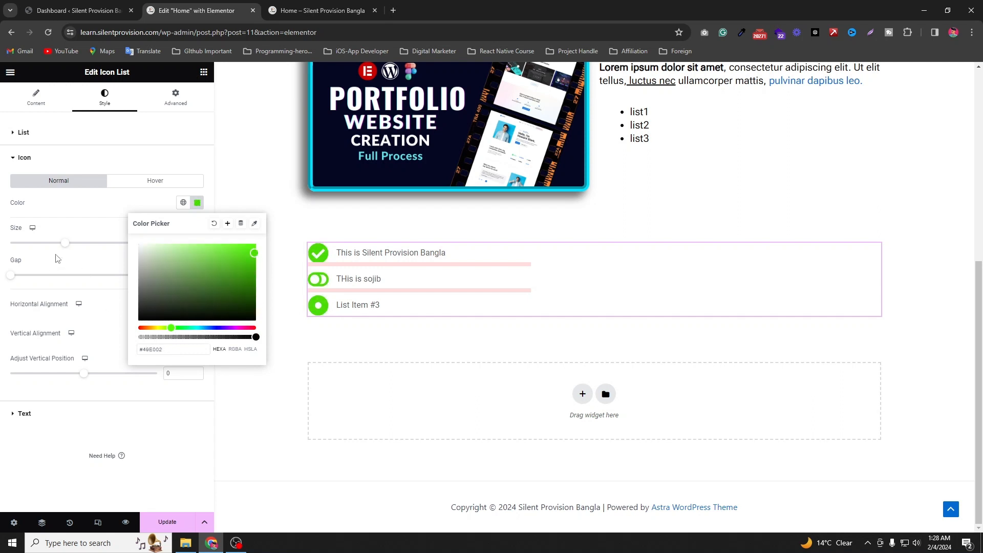
Step: Set the icon gap to 16 px and the icons' horizontal alignment to Center
left_click_drag(10, 277, 56, 282)
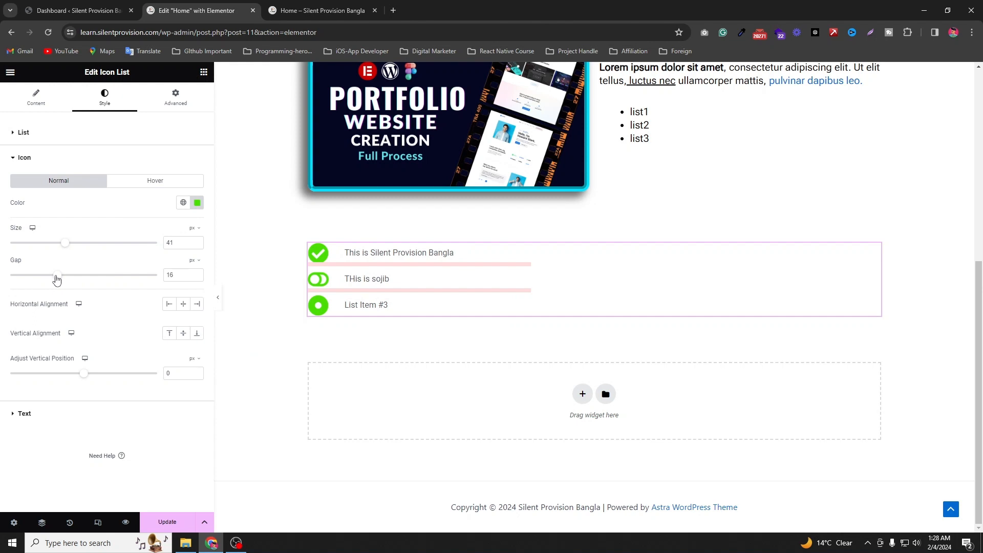
left_click(169, 303)
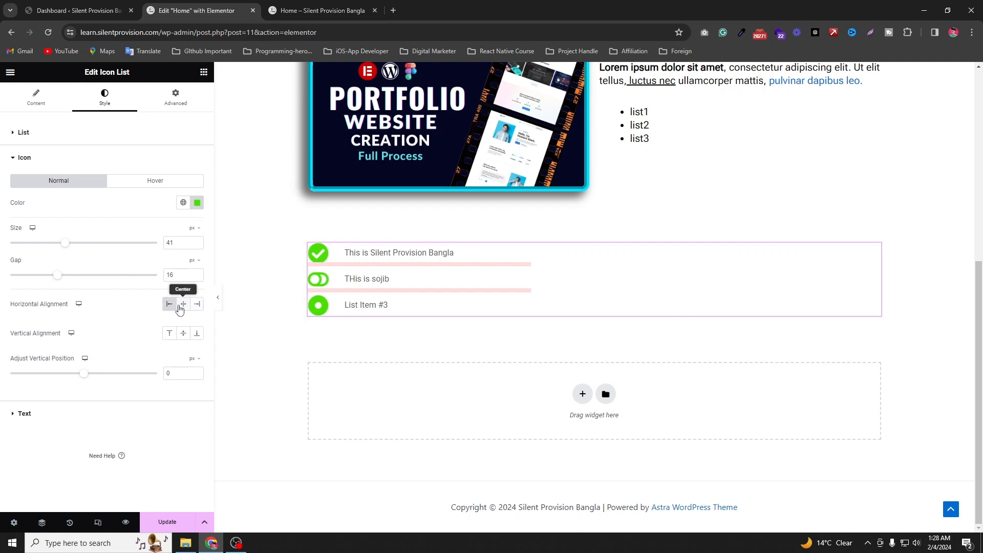
left_click(183, 305)
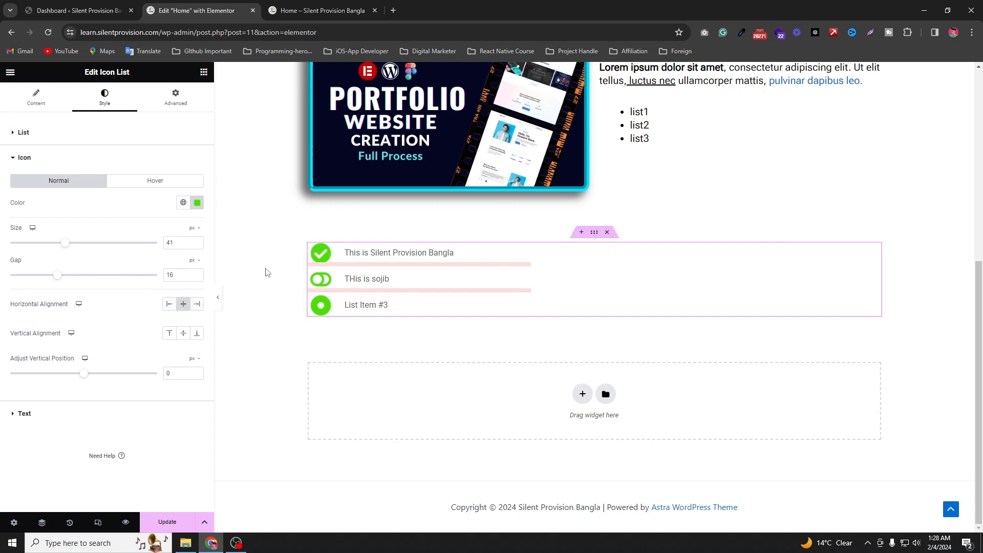
Step: Center the icons vertically and adjust their vertical position to -6 px
left_click(196, 333)
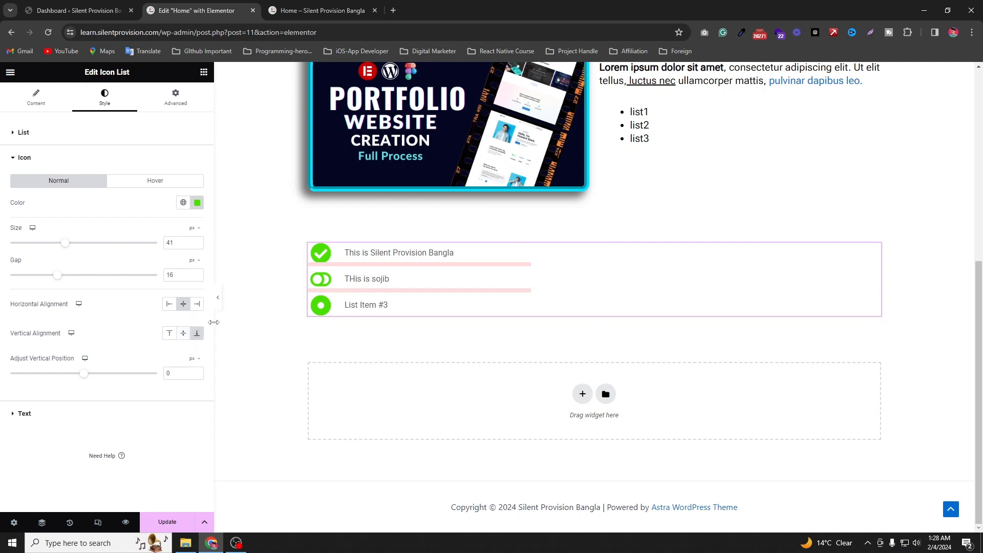
left_click(183, 333)
left_click_drag(88, 379, 60, 388)
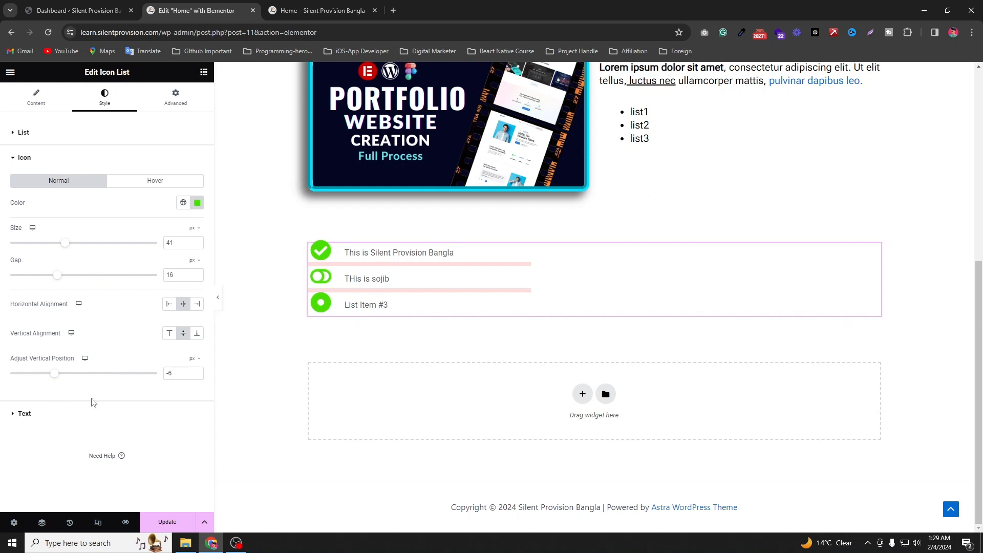
Step: Set the list text's typography to the Road Rage font family at a size of 33 px
left_click(85, 415)
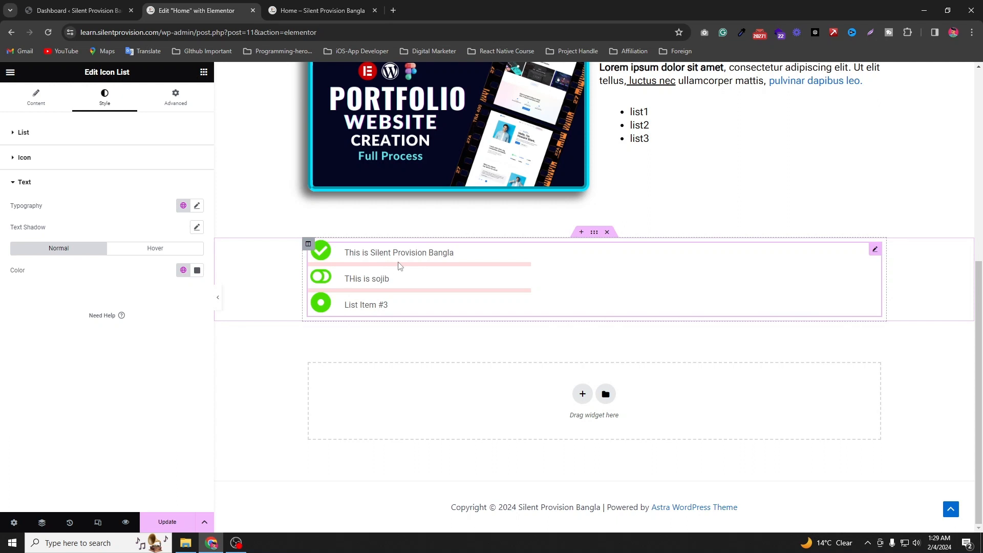
left_click(197, 207)
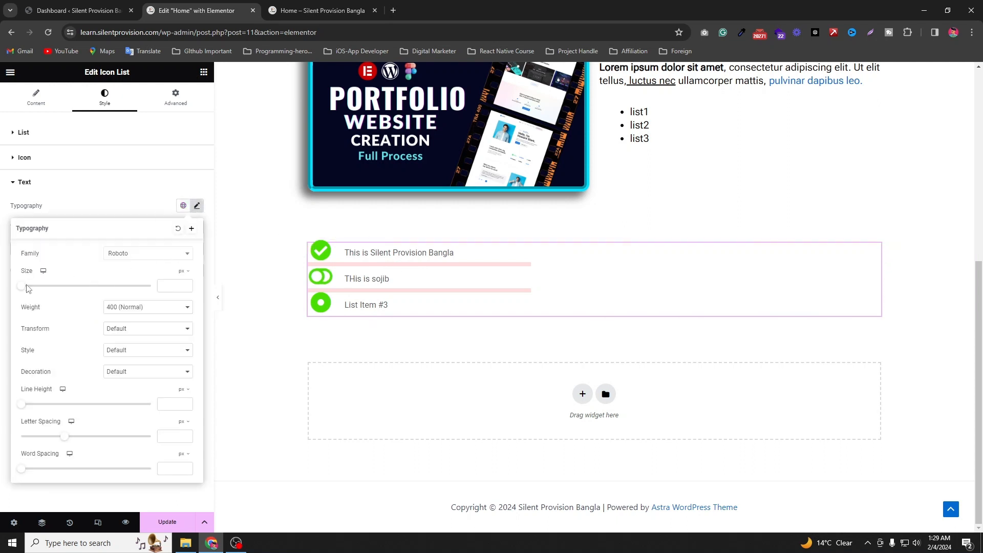
left_click_drag(26, 285, 45, 297)
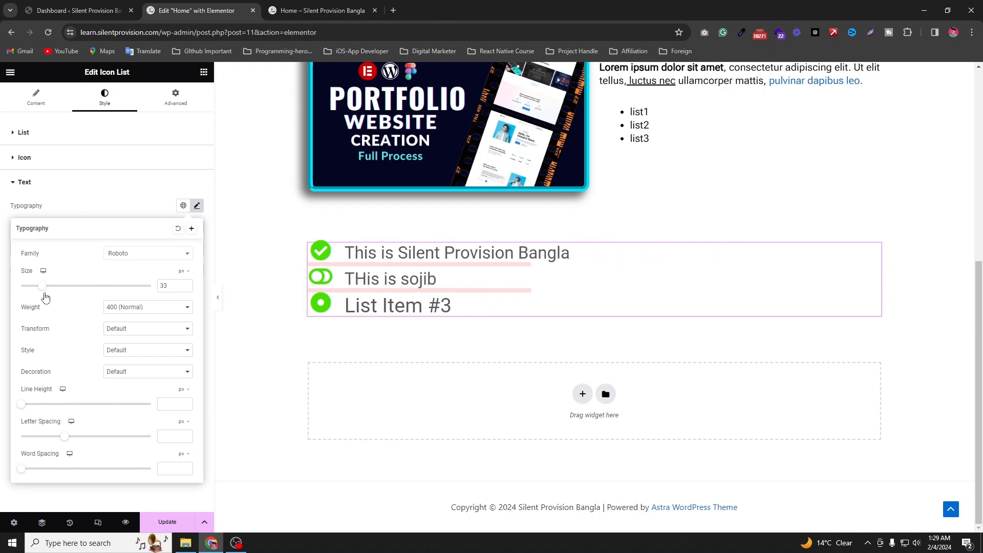
left_click(134, 263)
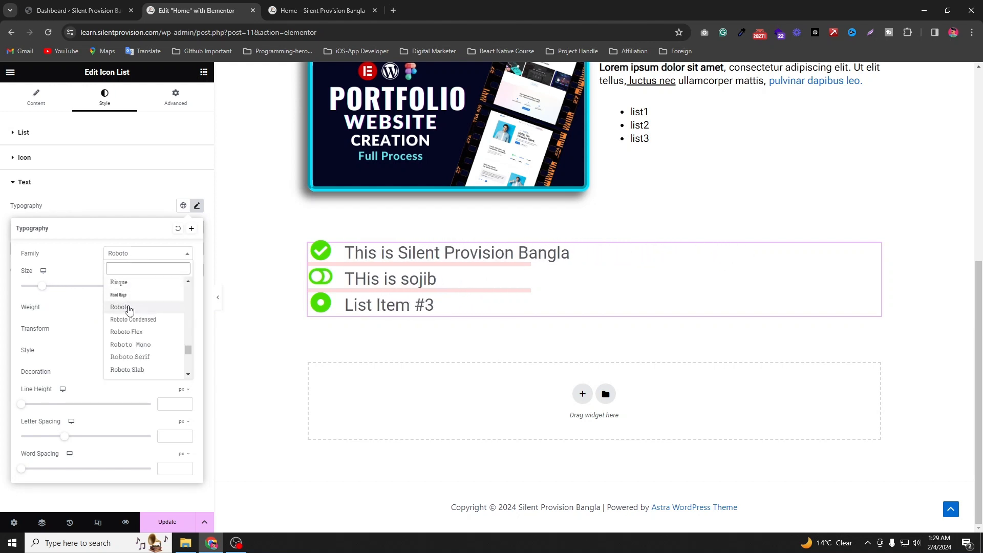
left_click(128, 295)
Step: Set the list text's font weight to 500 (Medium) and its normal color to blue #0074FF
left_click(131, 307)
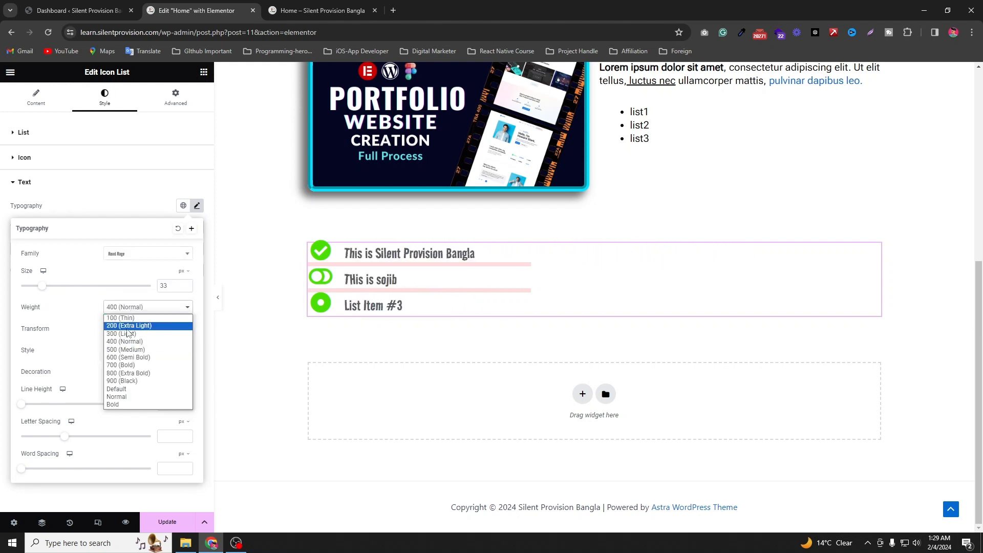
left_click(124, 349)
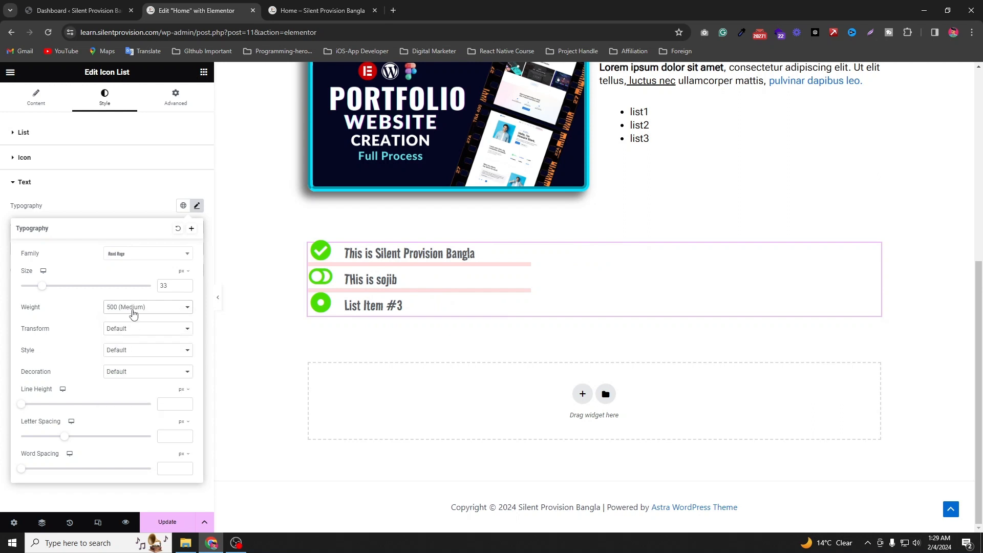
left_click(9, 272)
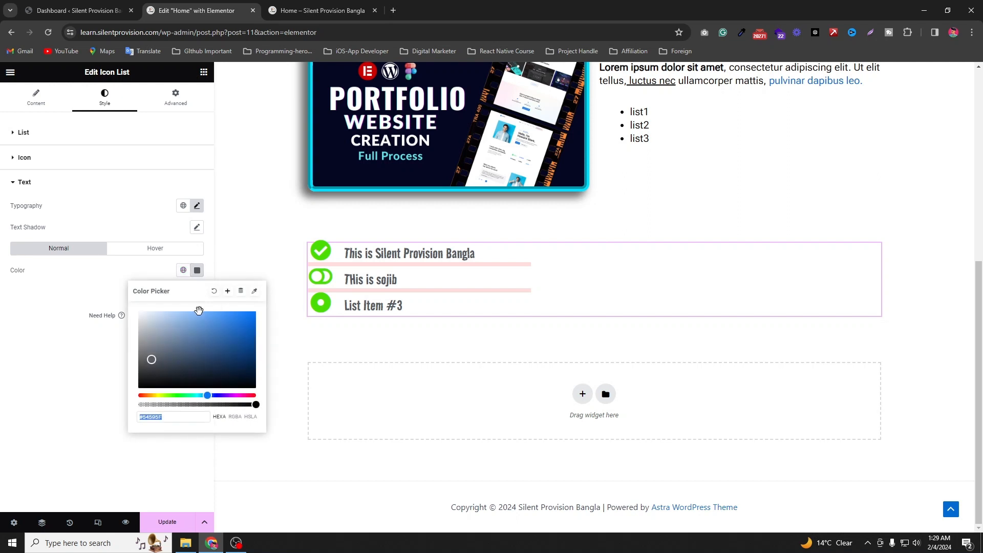
left_click_drag(200, 330, 266, 315)
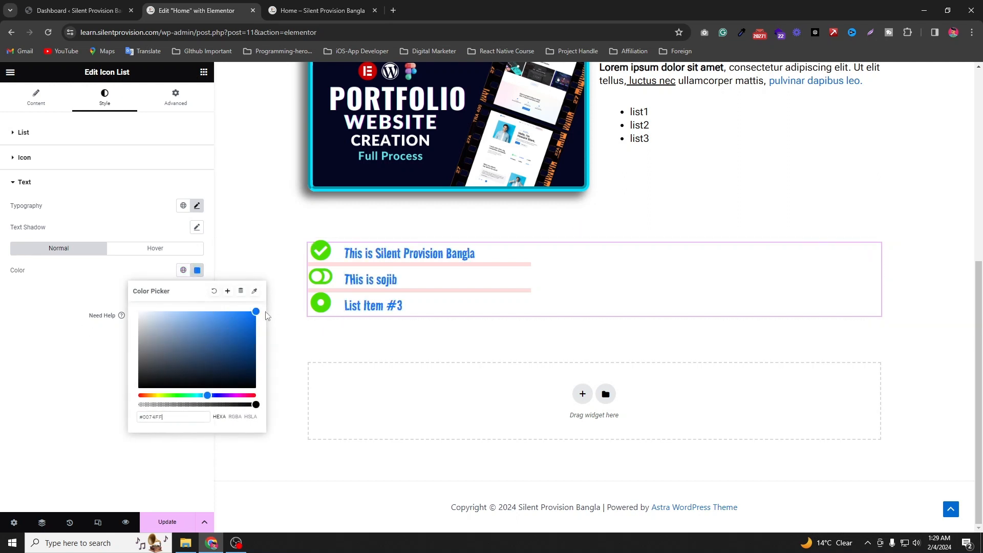
Step: Change the list text's font family to Righteous in its typography settings
left_click(198, 207)
left_click(147, 255)
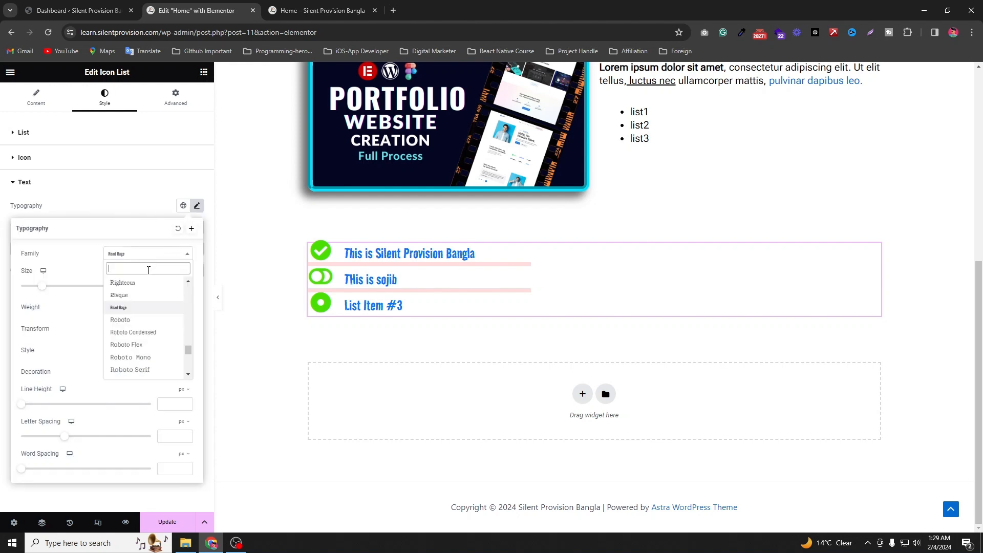
left_click(148, 284)
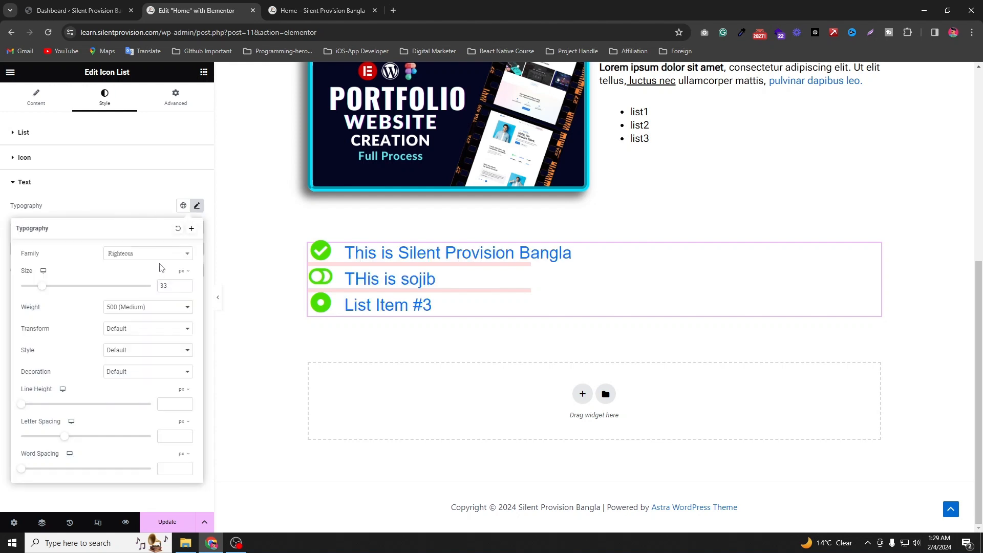
left_click(181, 254)
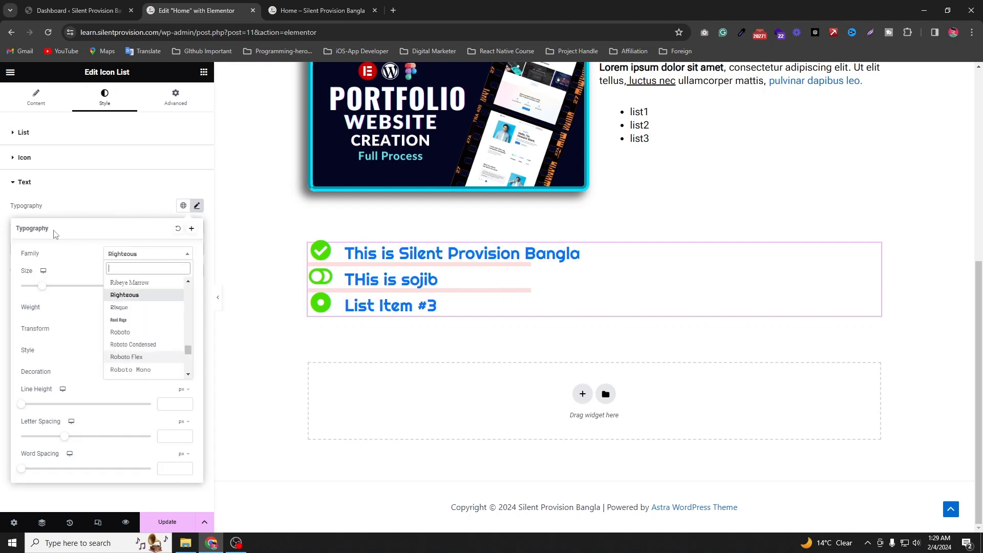
left_click(9, 203)
left_click(9, 204)
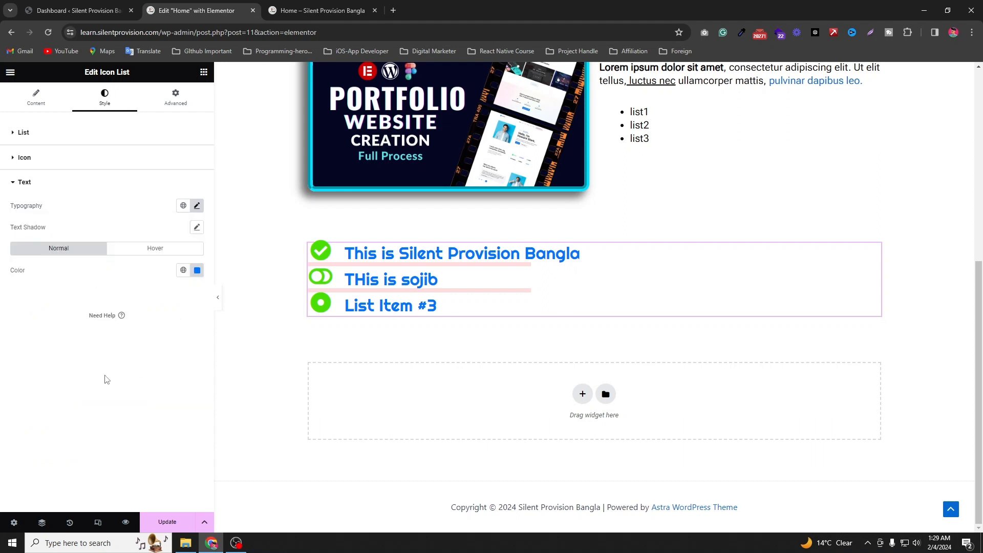